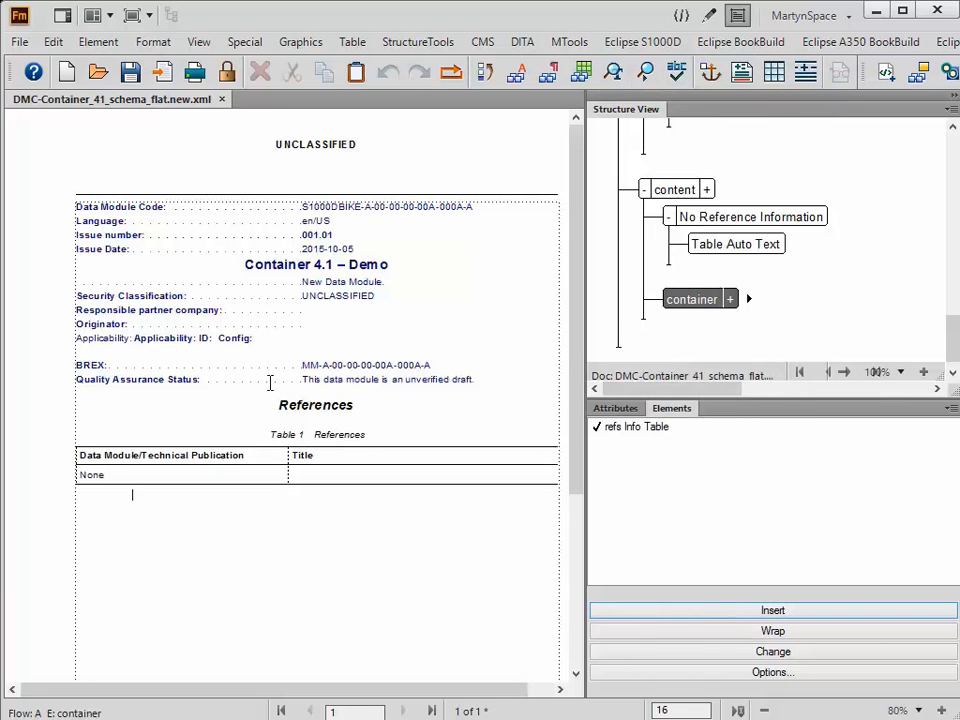
Step: Hide the identification and status details at the start of the data module
left_click(632, 43)
left_click(636, 63)
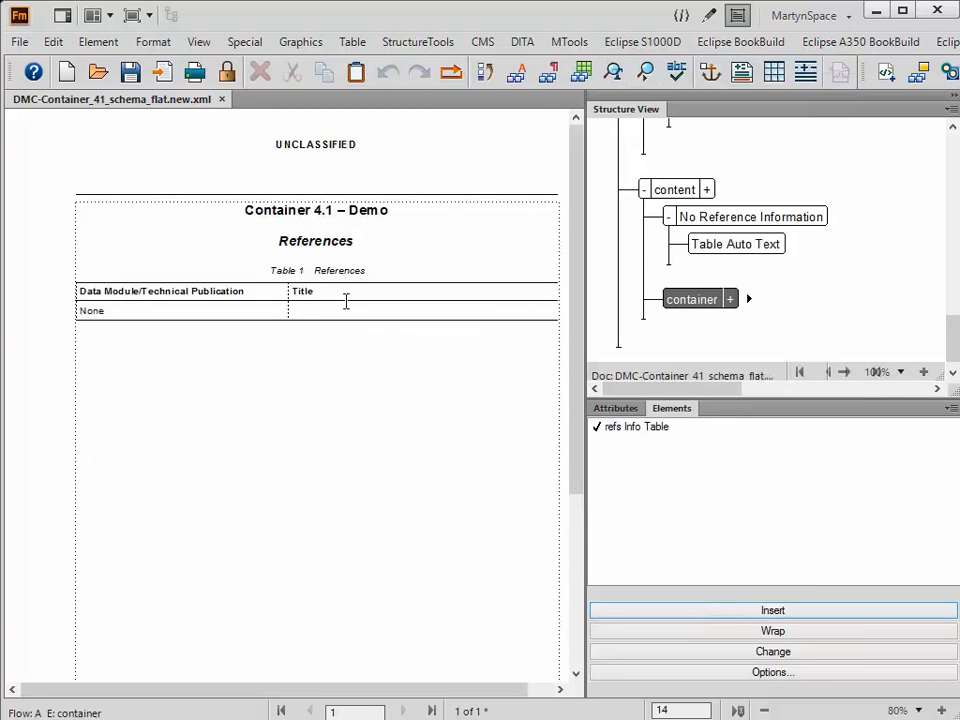
left_click(215, 311)
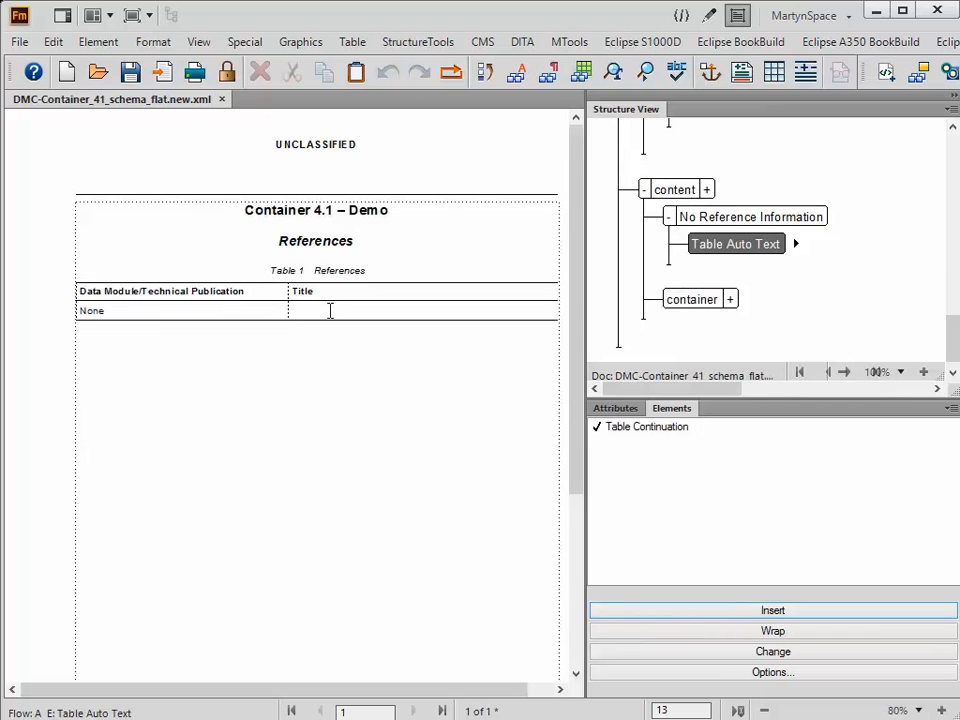
Step: Insert a refs Info Table in the container element with two columns, one heading row, one body row and the References format
left_click(703, 300)
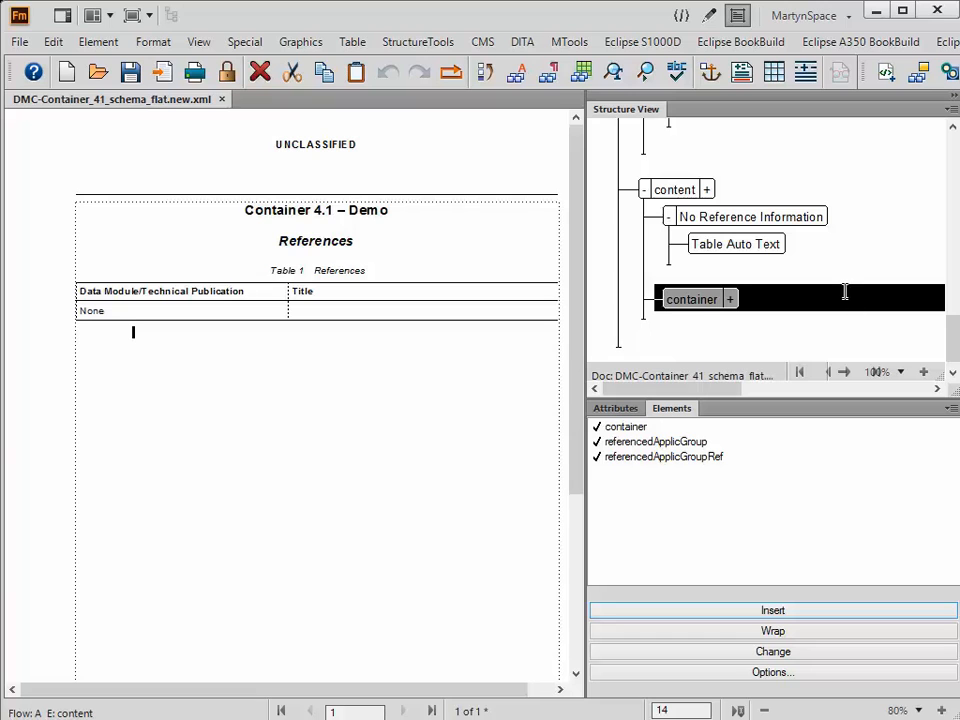
left_click(780, 300)
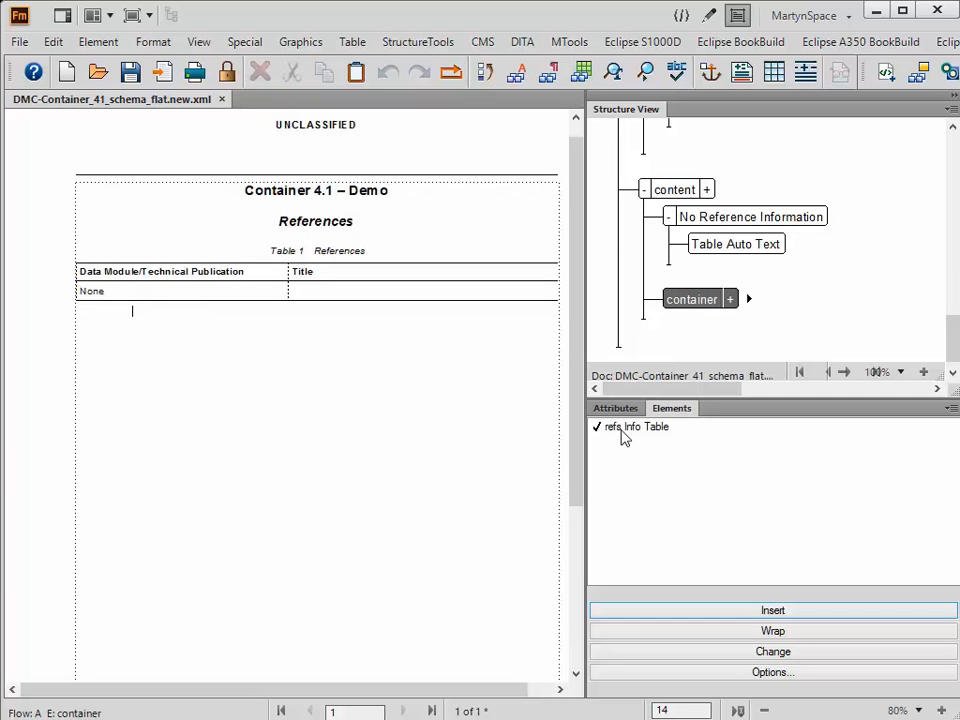
double_click(622, 437)
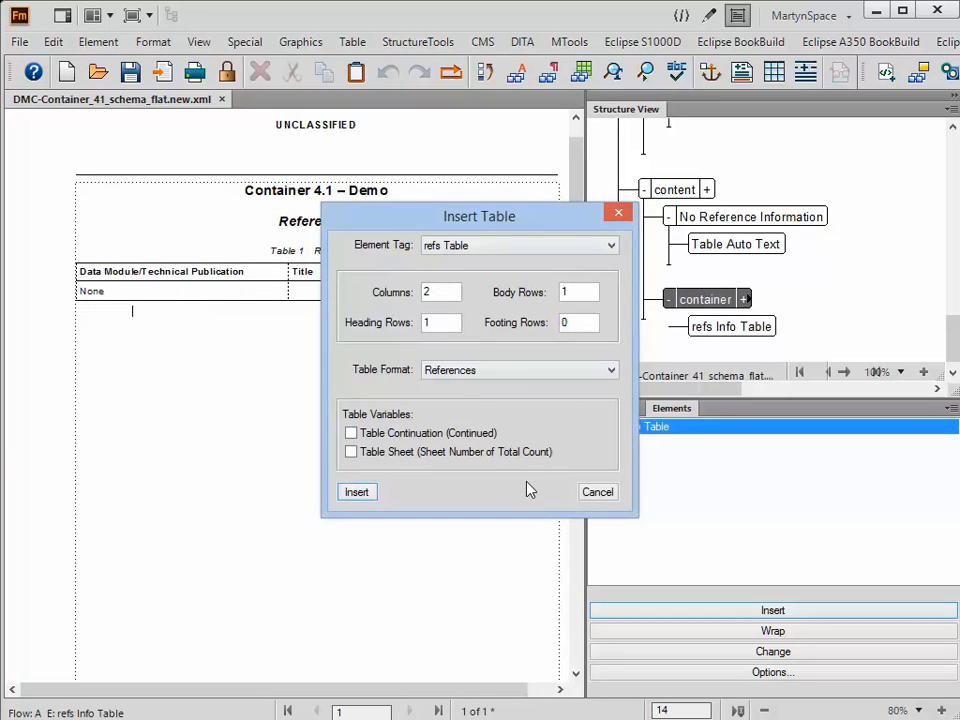
left_click(356, 493)
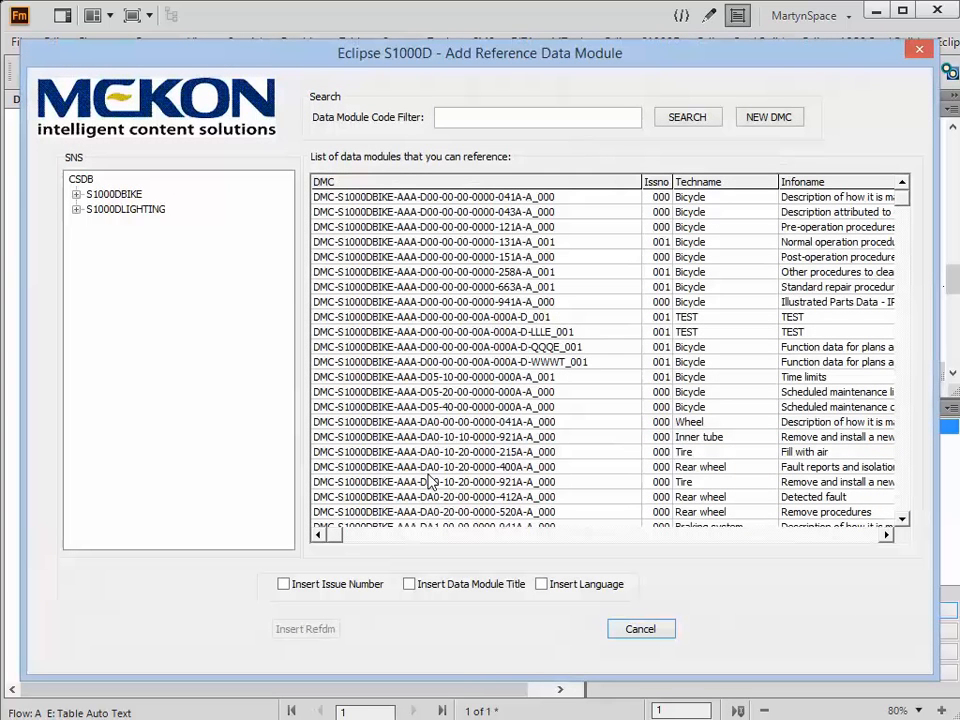
left_click(373, 200)
left_click(414, 589)
left_click(284, 586)
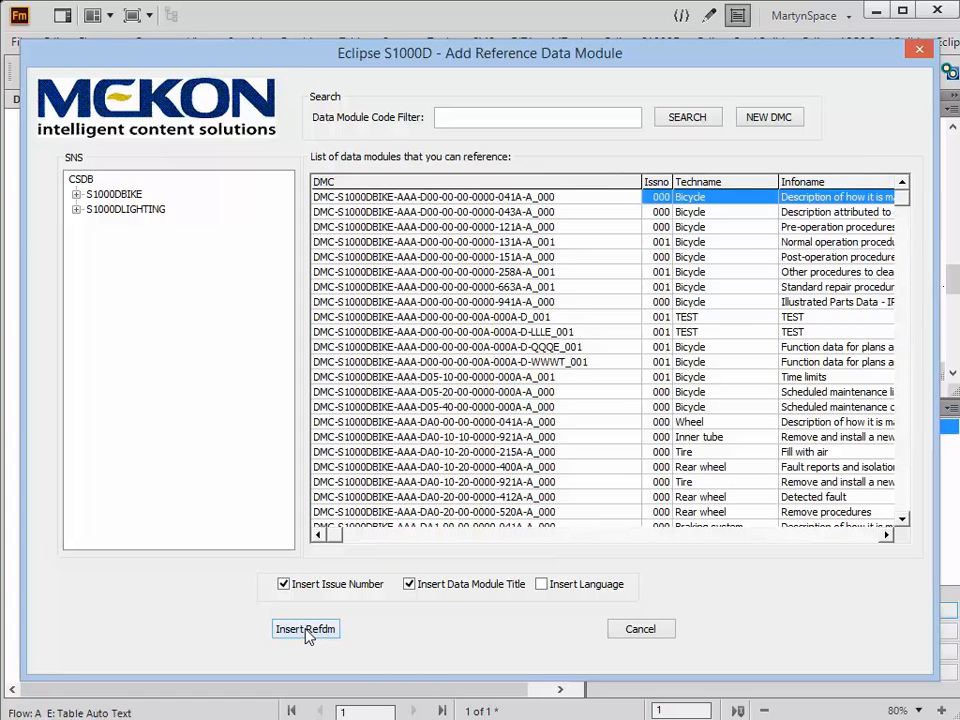
left_click(306, 629)
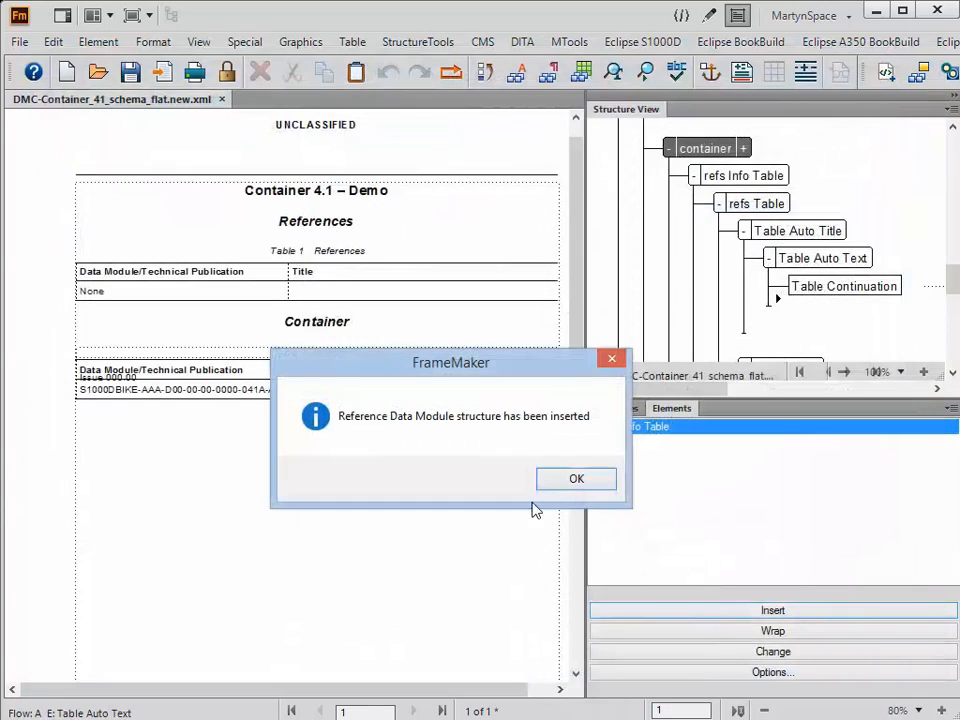
left_click(561, 485)
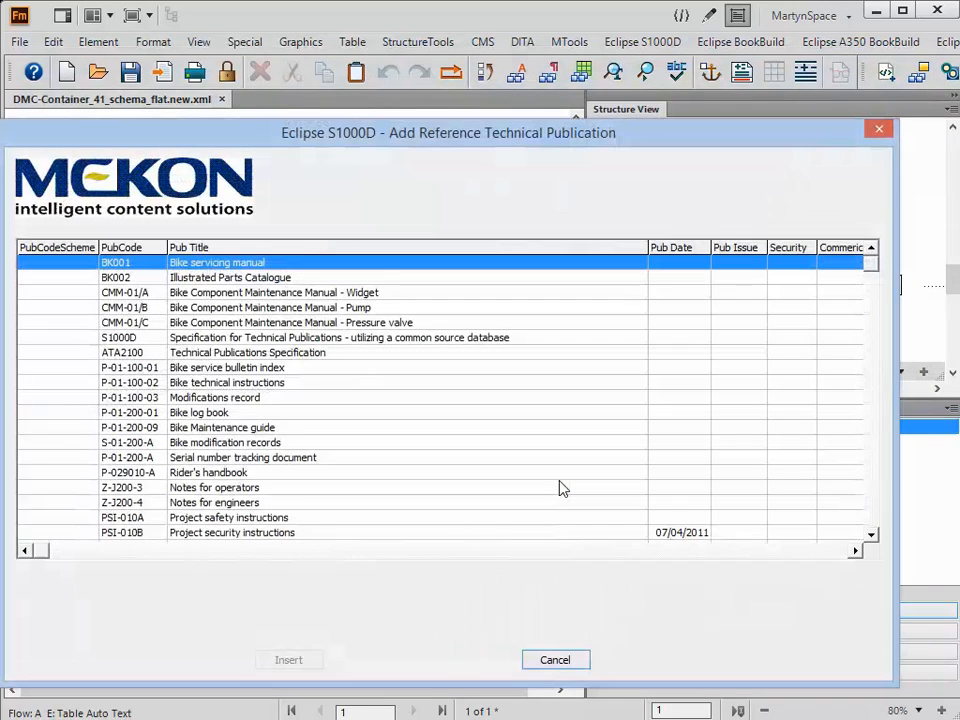
left_click(877, 132)
left_click(876, 134)
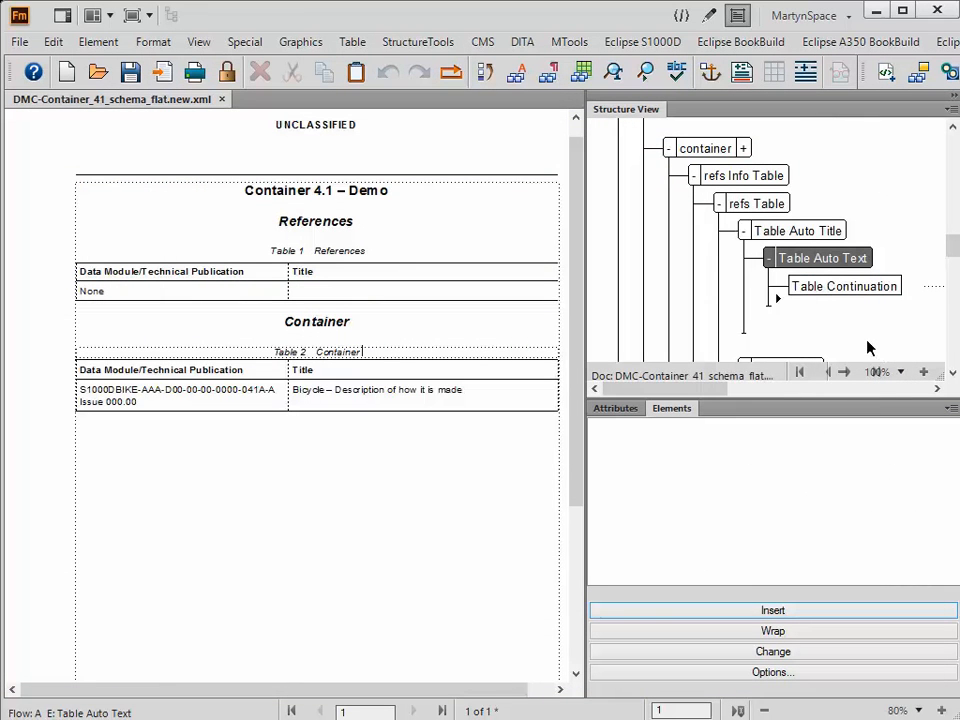
Step: Collapse the DM Title Cell and the dmRef Row of the Container table's first reference in the structure tree
left_click_drag(953, 256, 953, 253)
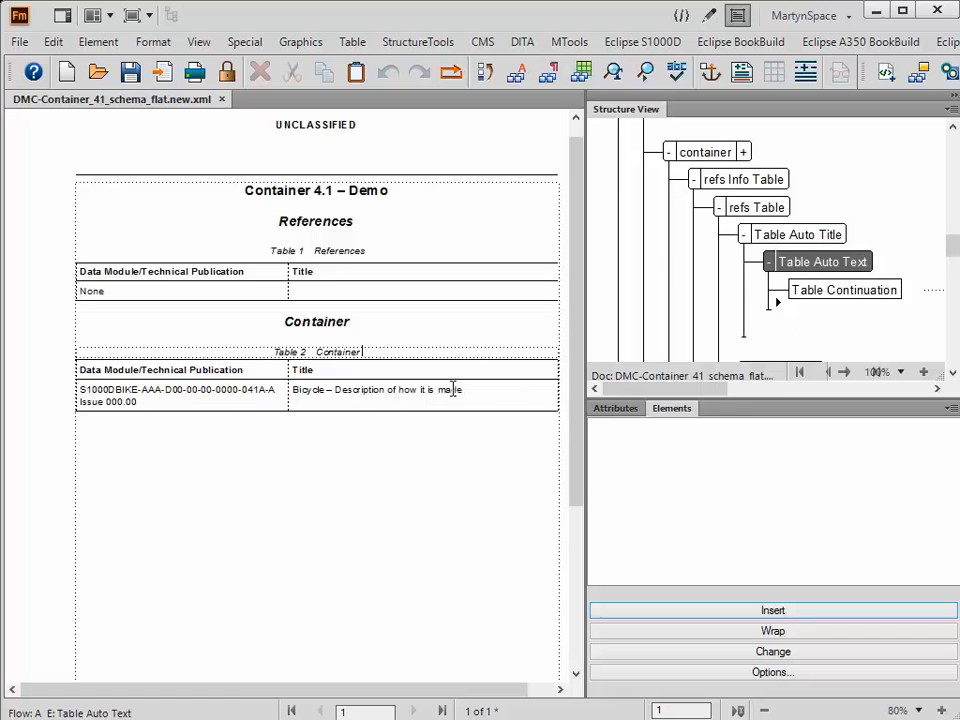
left_click(392, 391)
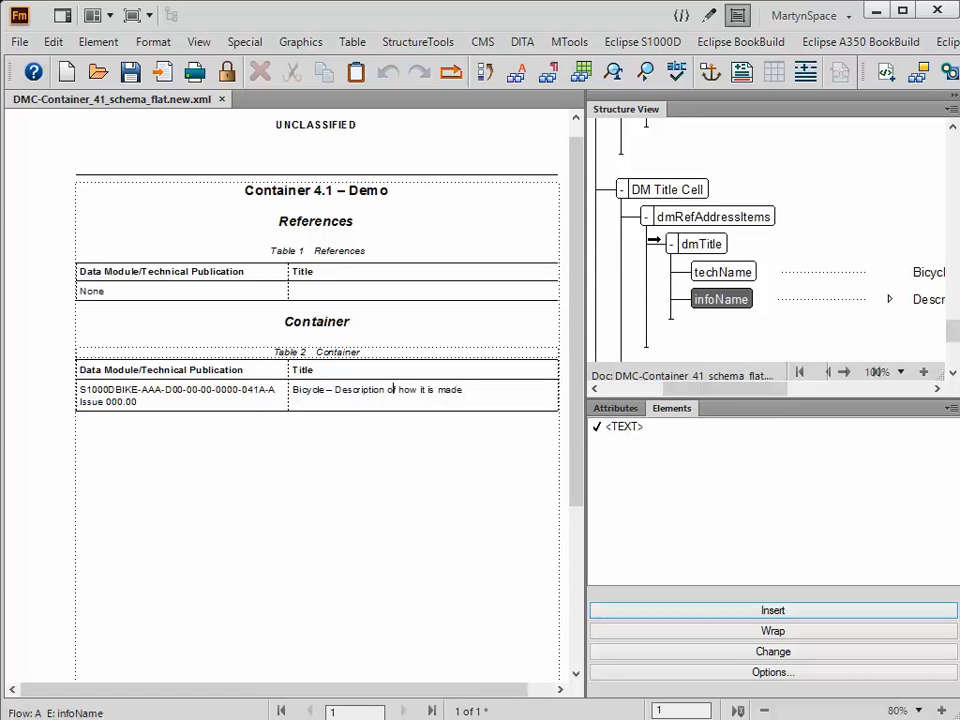
left_click(622, 190)
scroll(623, 197, "up", 3)
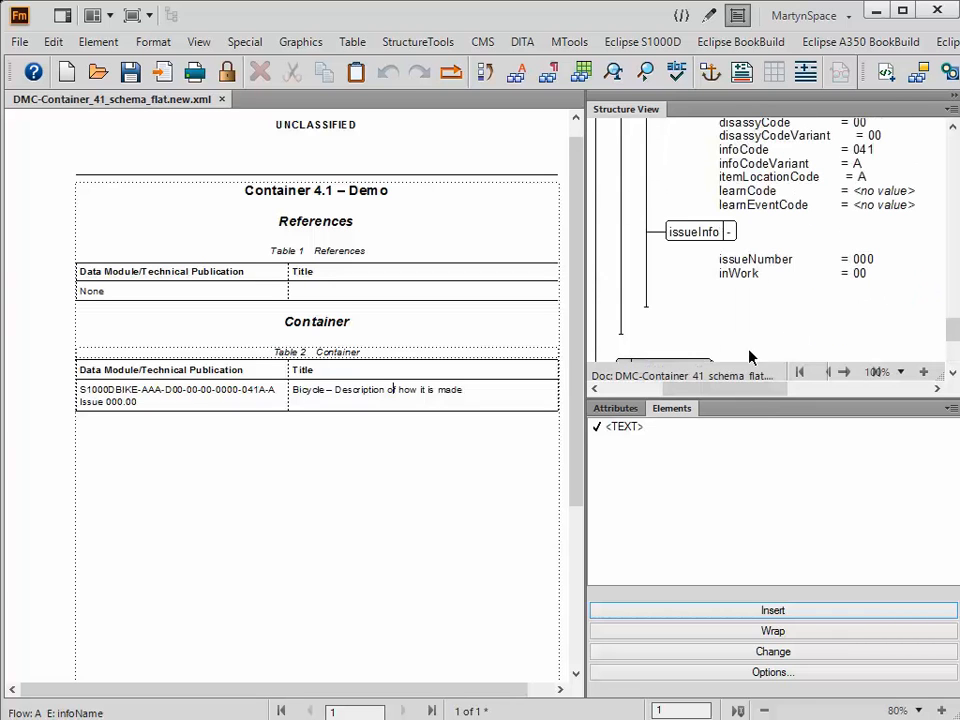
left_click_drag(744, 392, 665, 393)
scroll(849, 289, "up", 5)
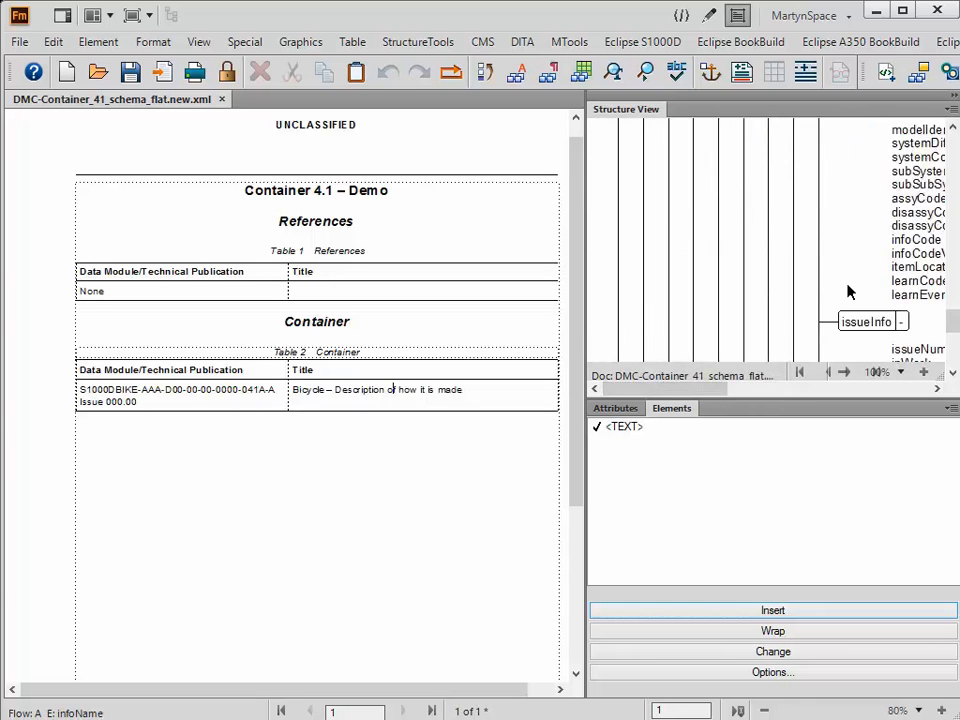
scroll(849, 289, "down", 3)
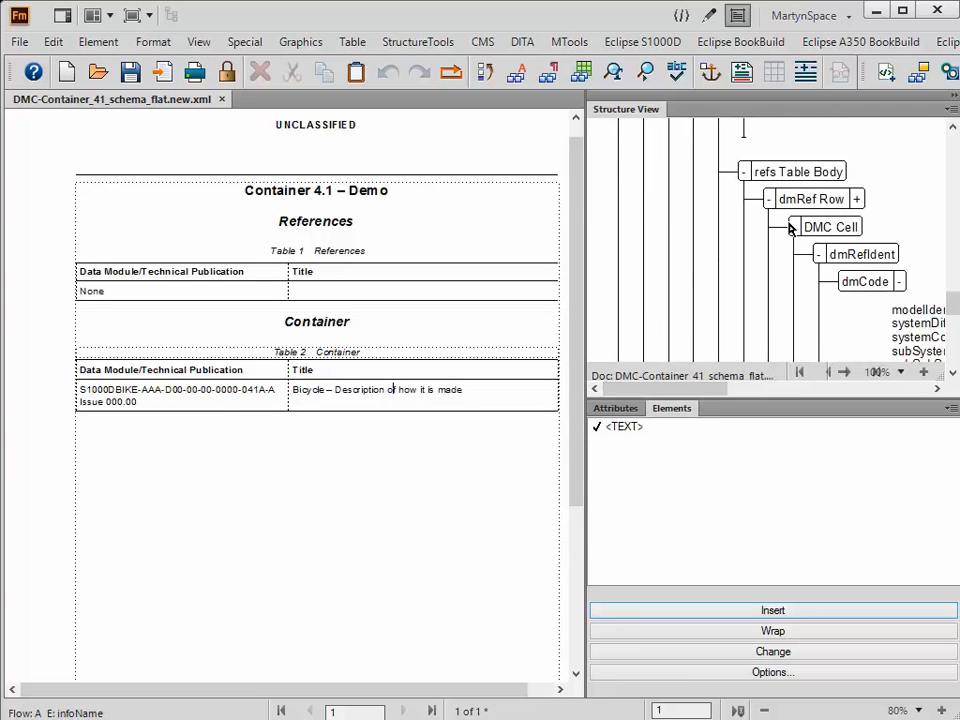
left_click(769, 200)
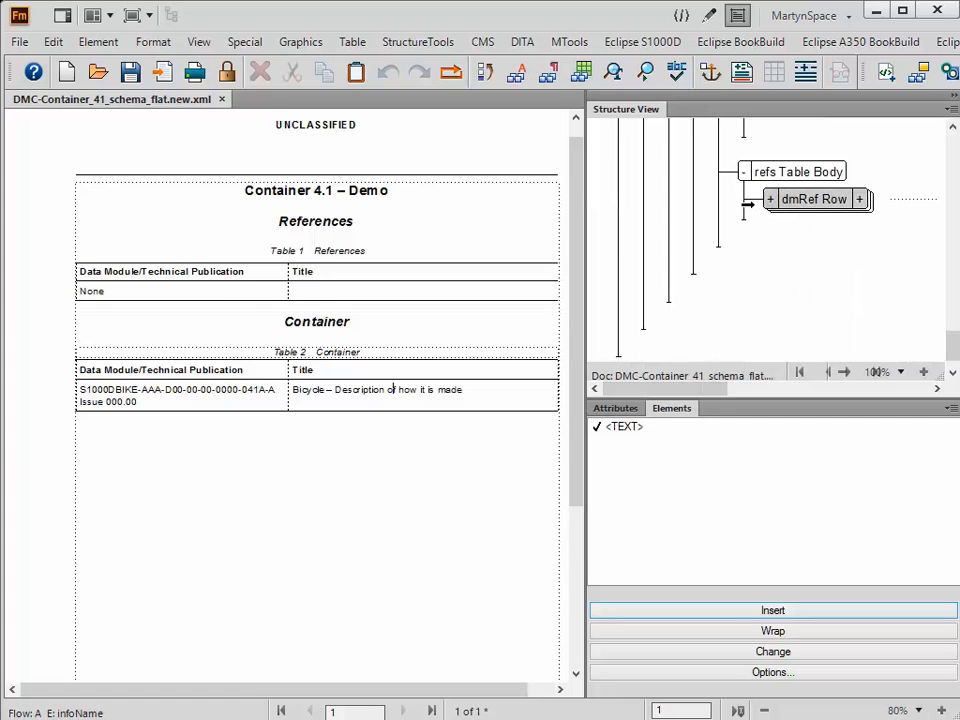
left_click(756, 211)
double_click(631, 428)
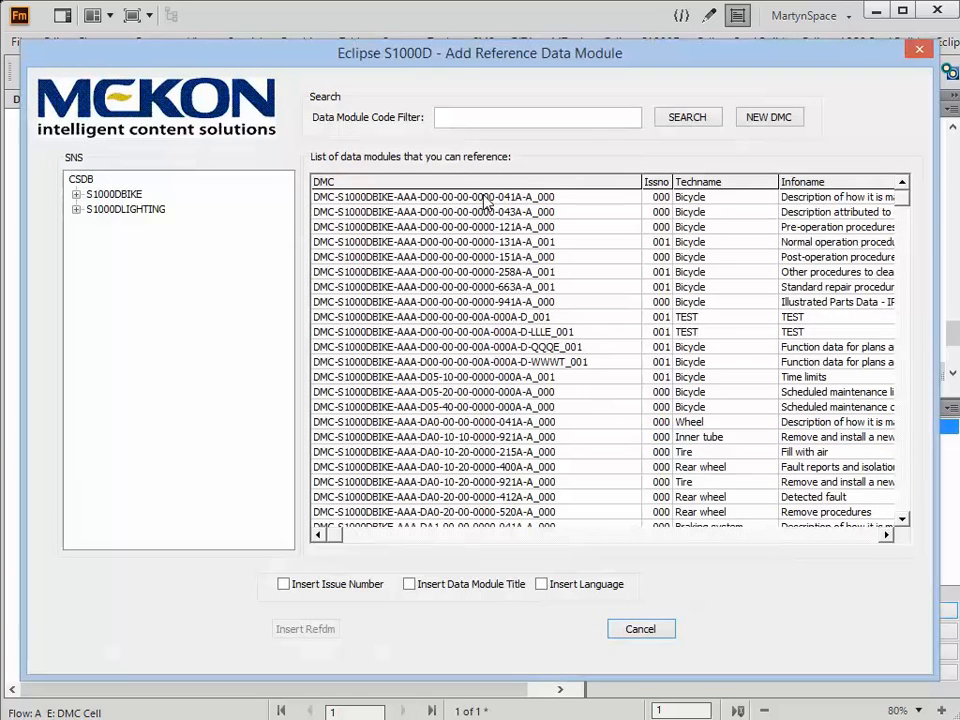
left_click(482, 198)
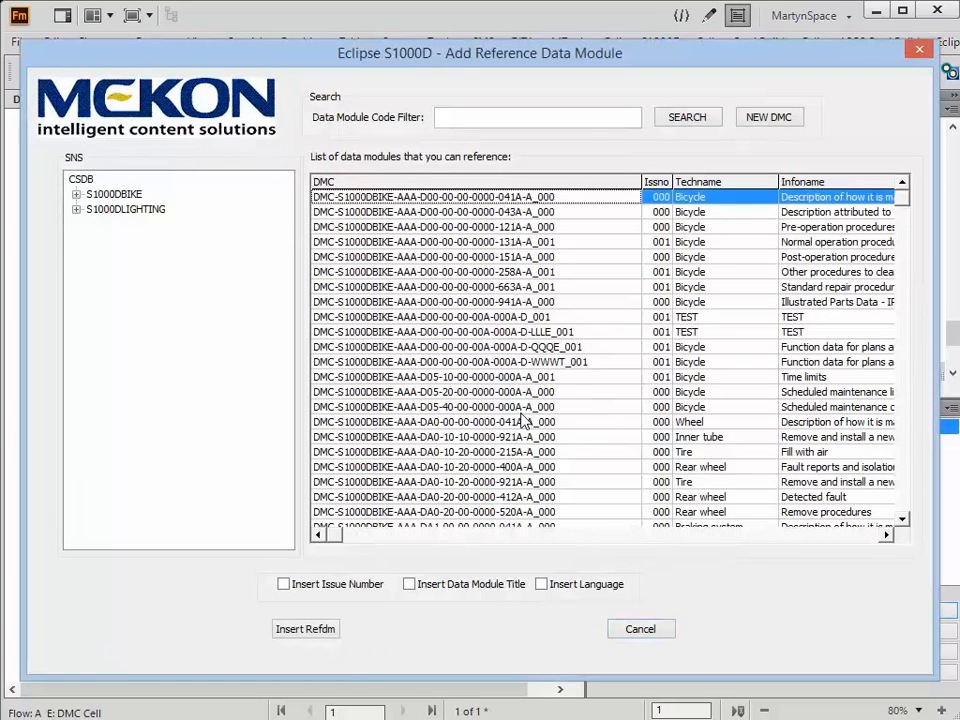
left_click(412, 588)
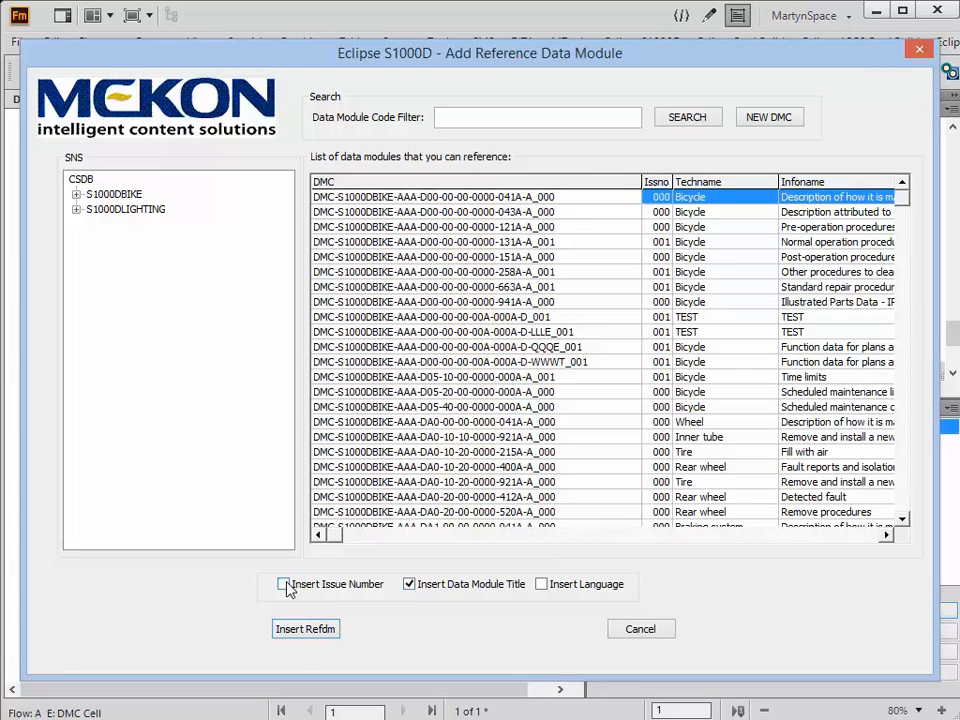
left_click(305, 629)
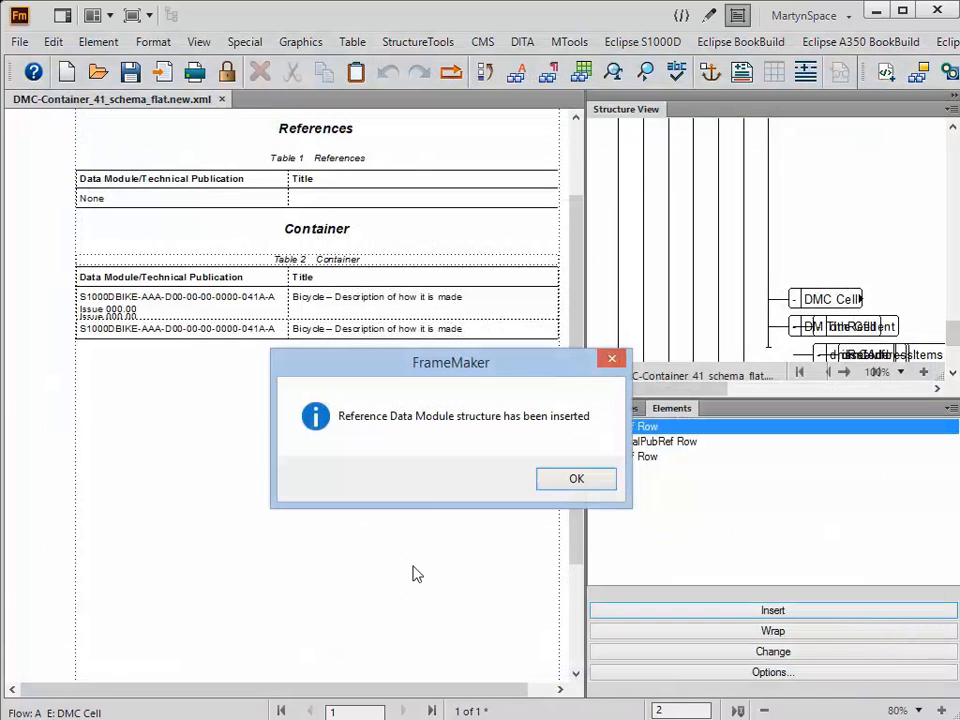
left_click(576, 481)
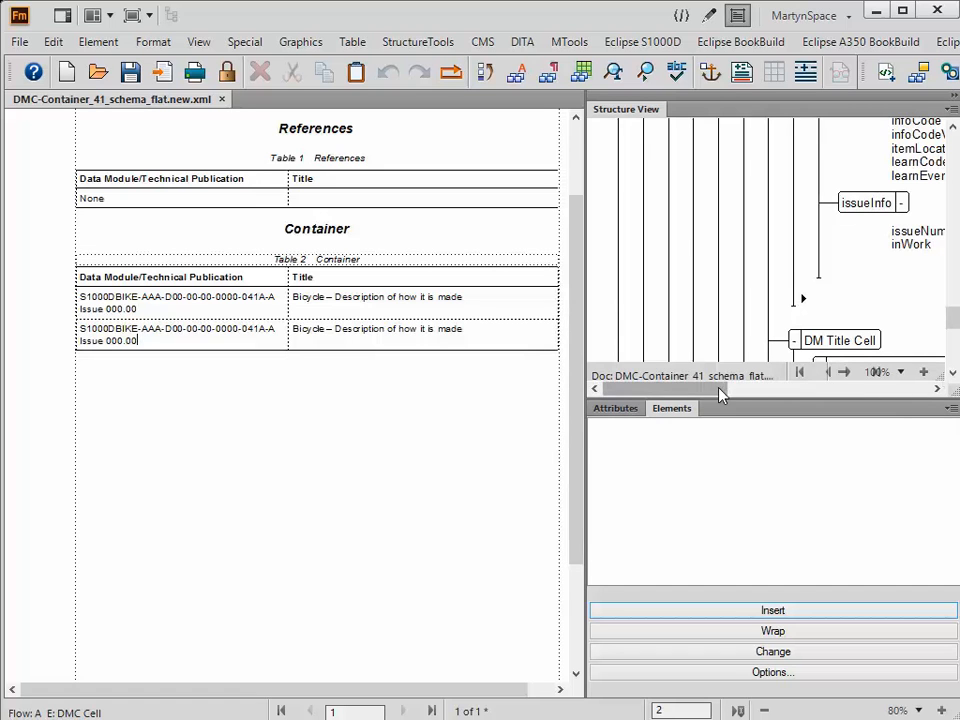
Step: Set the issueNumber attribute of the second reference's issueInfo element to 008
left_click(128, 338)
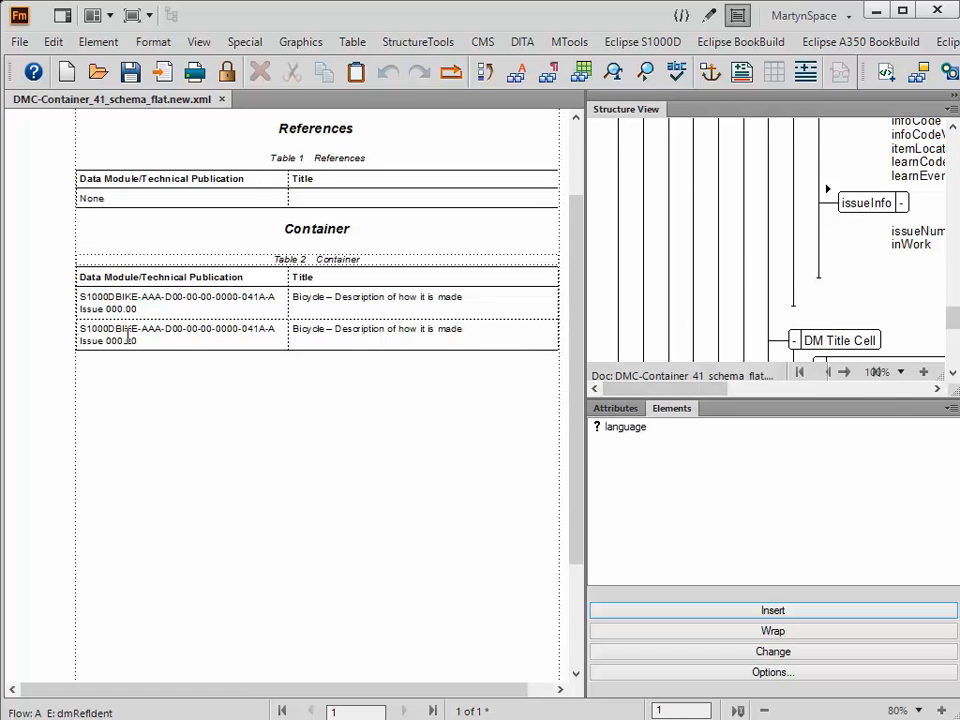
left_click(922, 238)
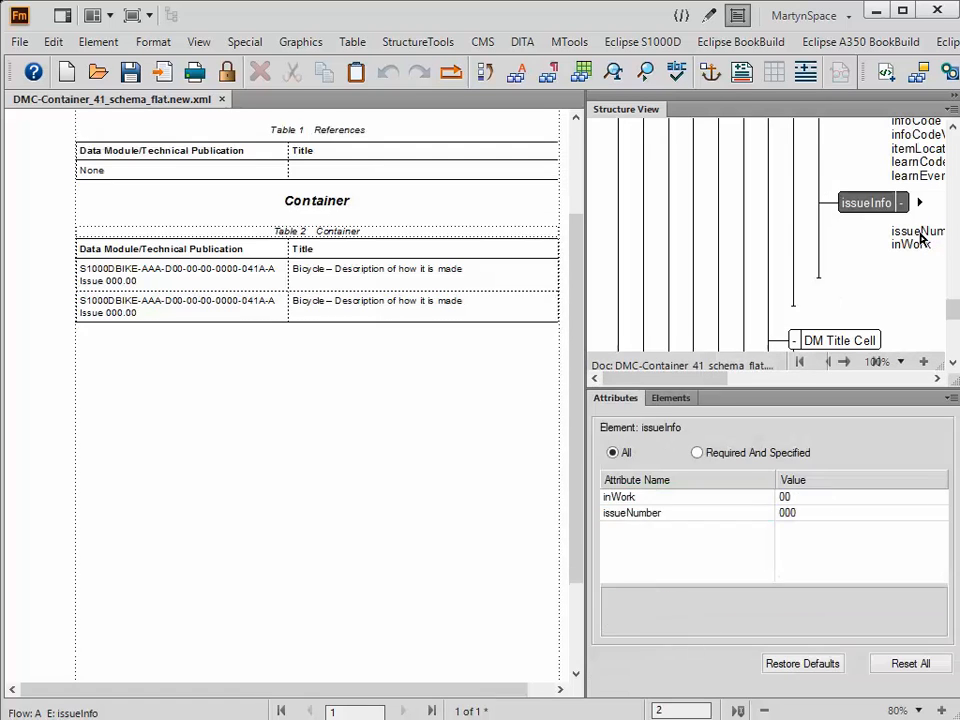
left_click(810, 512)
type("008")
key("Return")
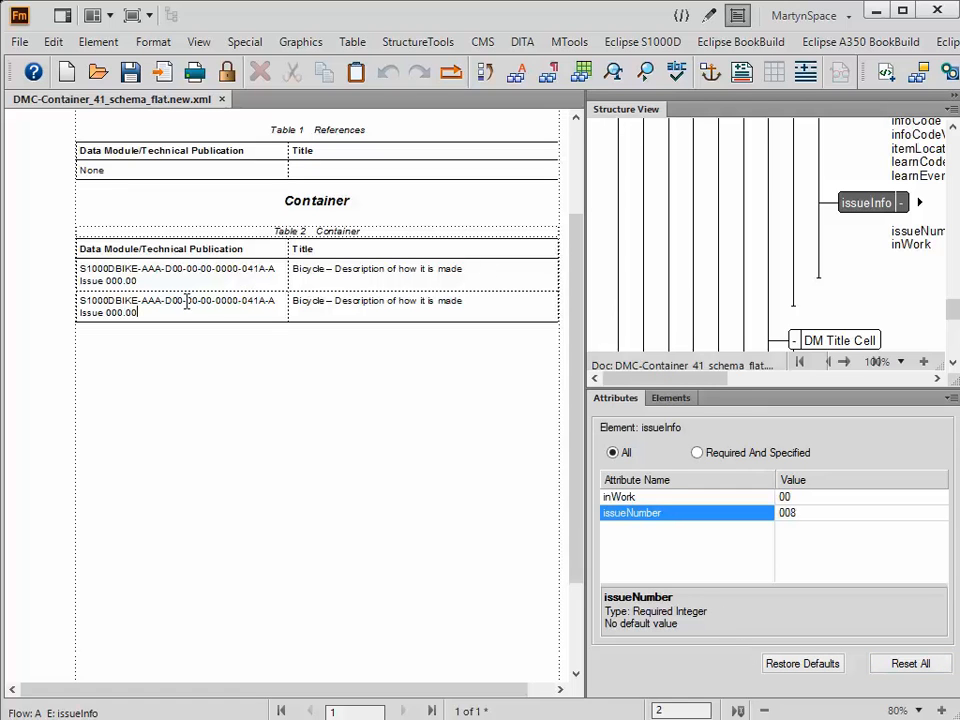
Step: Set the issueNumber attribute of the second reference's issueInfo element to 009
left_click(151, 306)
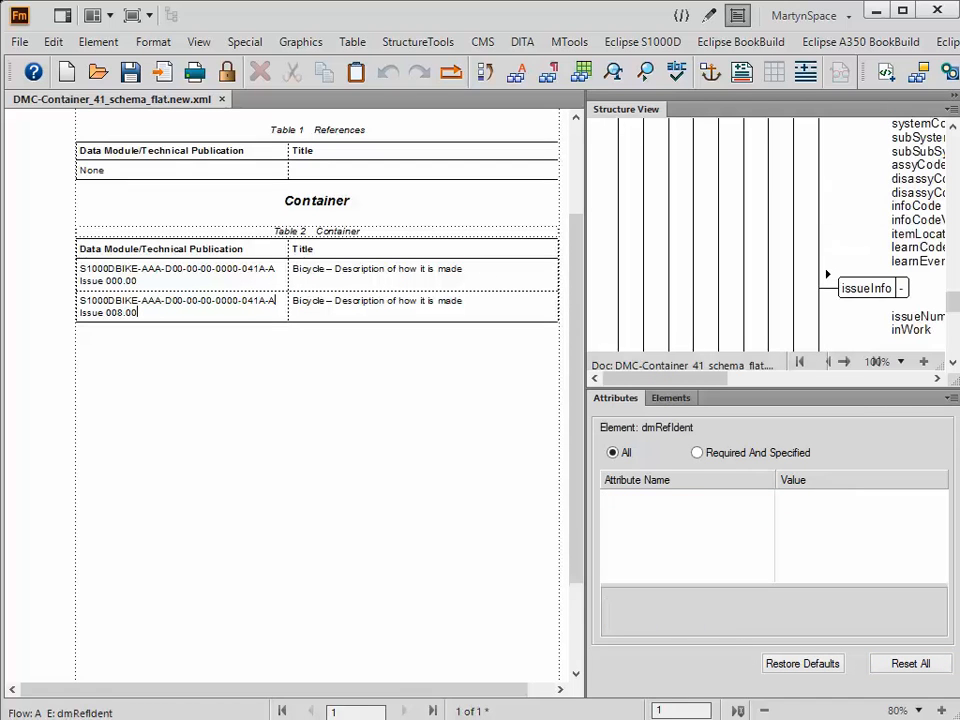
left_click(934, 317)
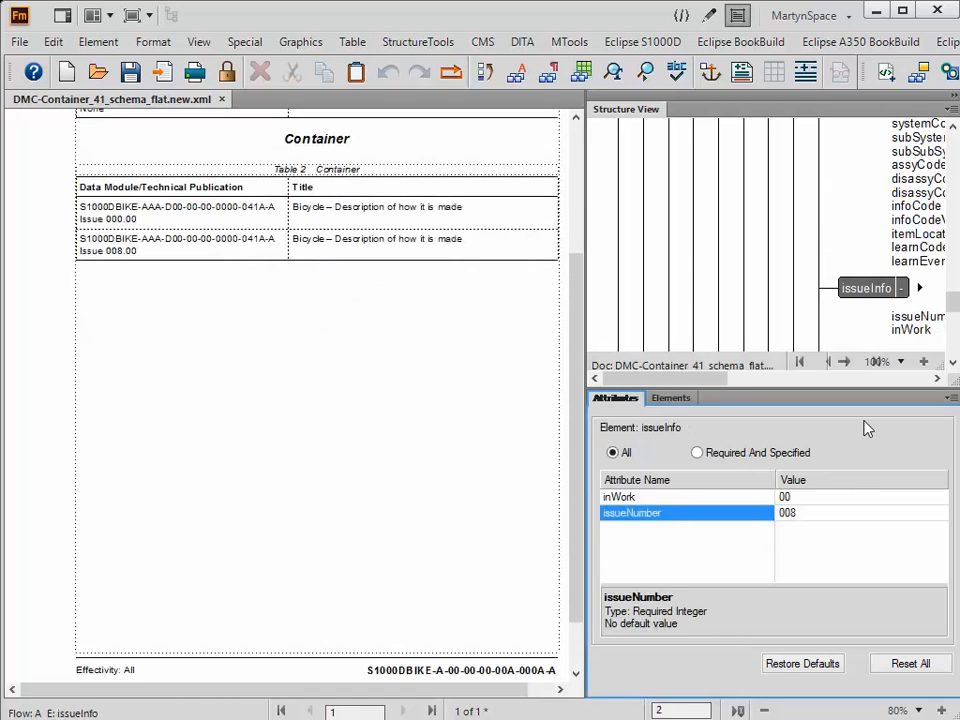
left_click(857, 516)
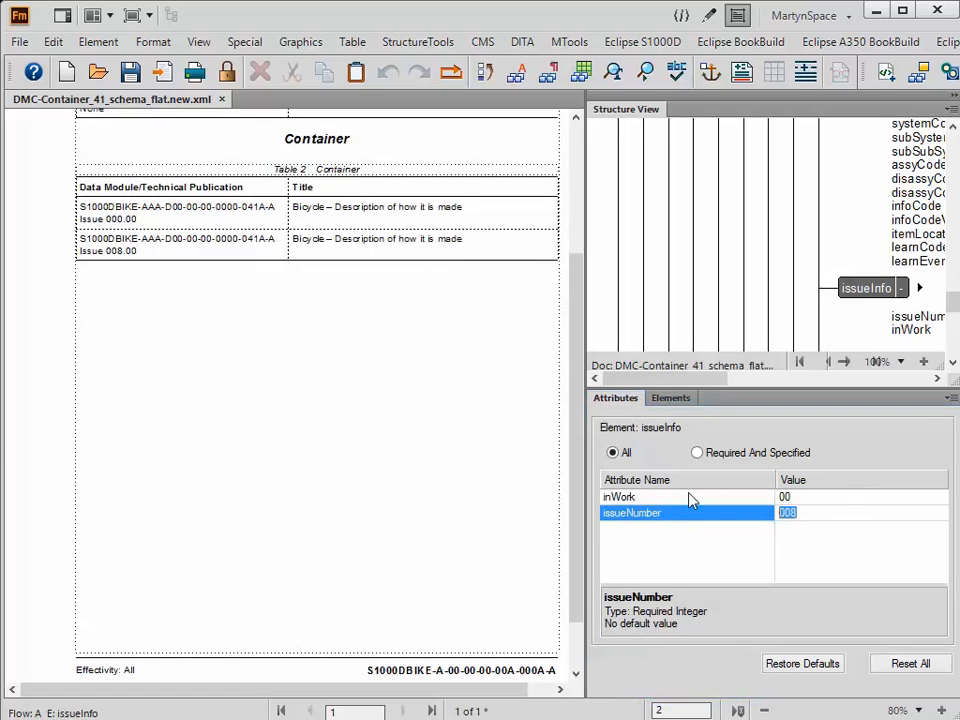
type("009")
key("Return")
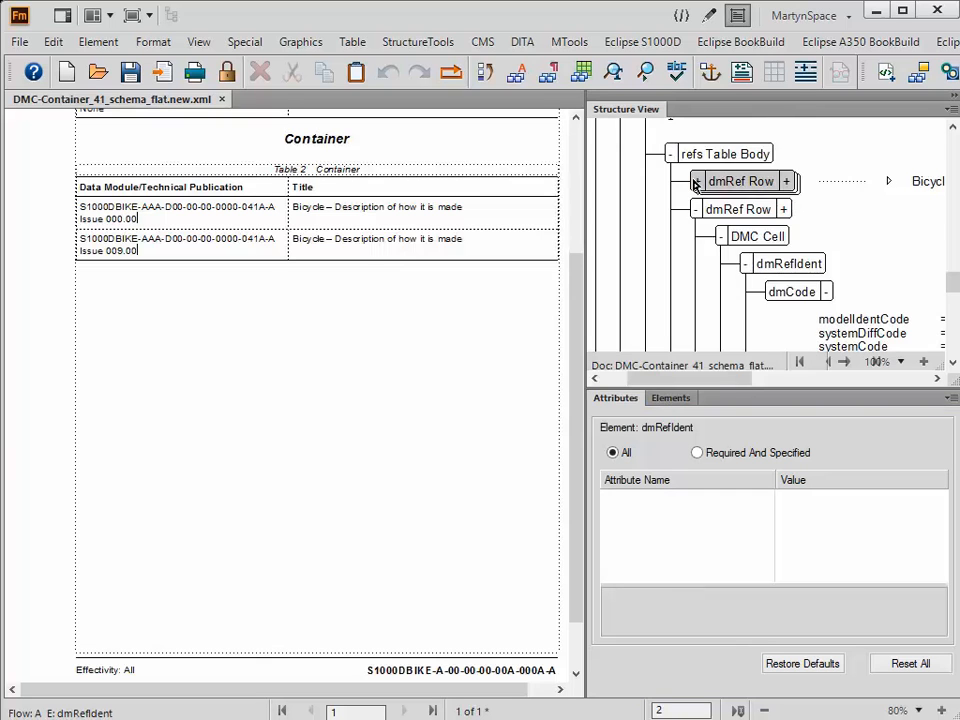
Step: Set the issueNumber attribute of the first reference's issueInfo element to 008
scroll(695, 183, "down", 5)
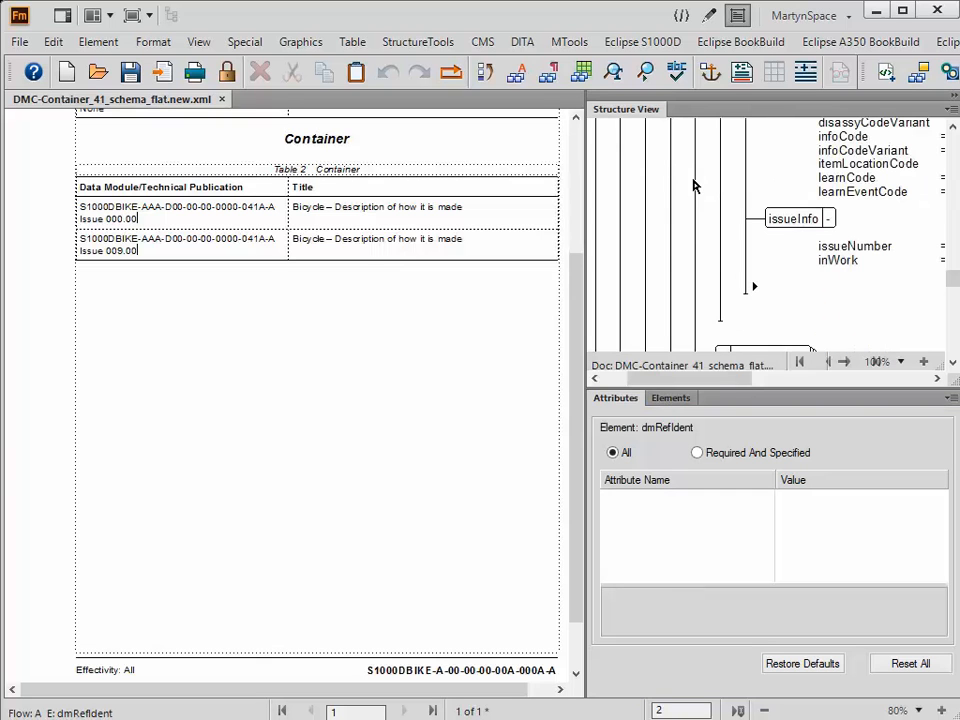
left_click(847, 247)
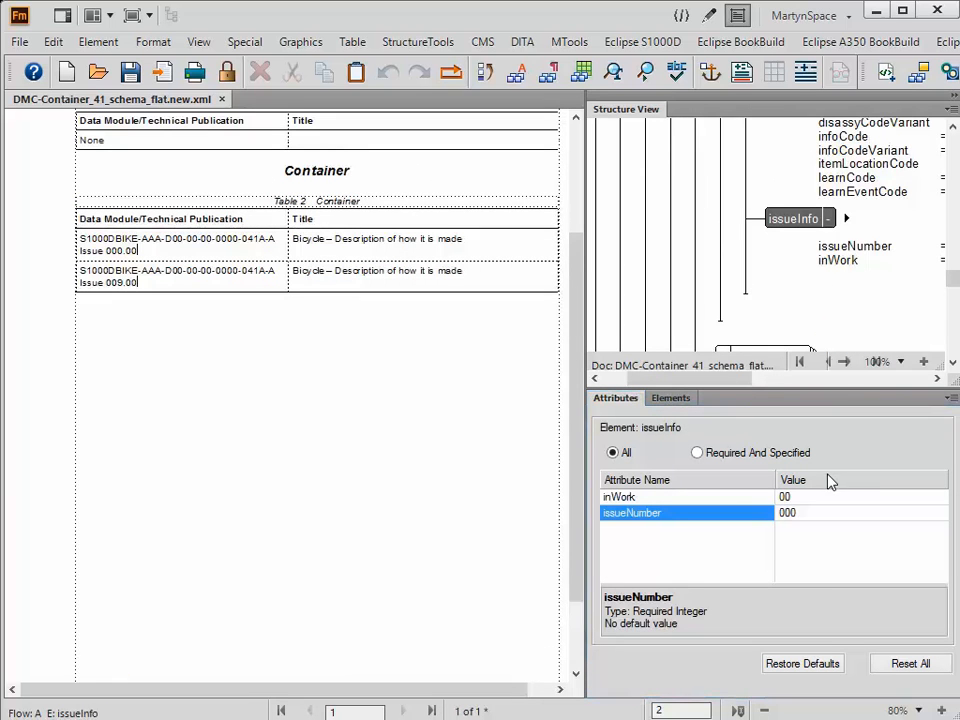
double_click(808, 513)
type("008")
left_click(325, 319)
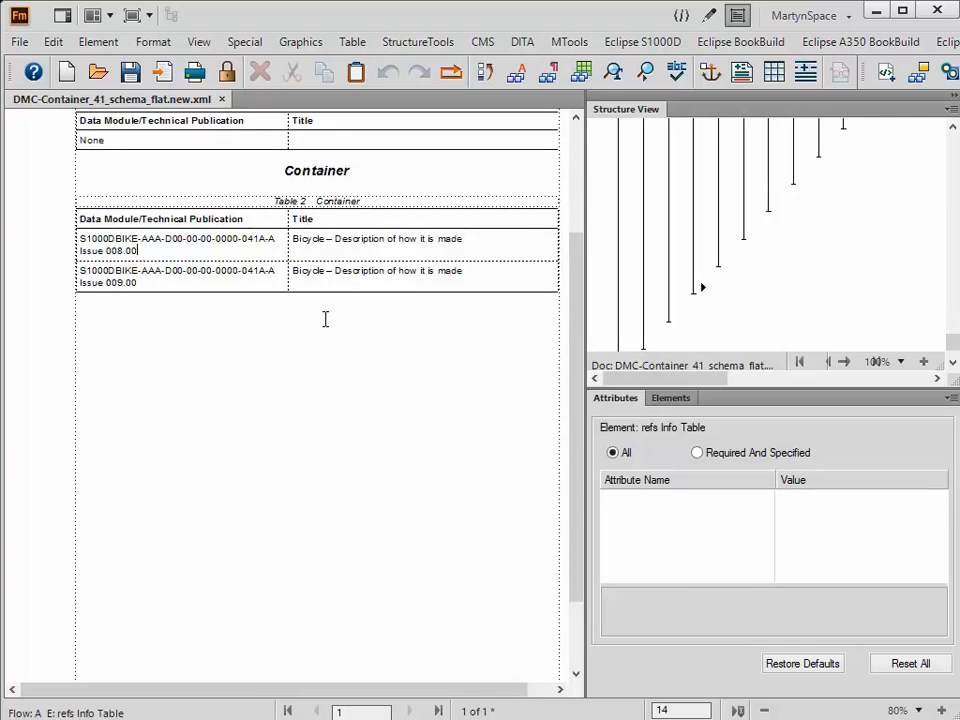
Step: Insert a referencedApplicGroupRef element in content, directly before the container element
left_click(359, 247)
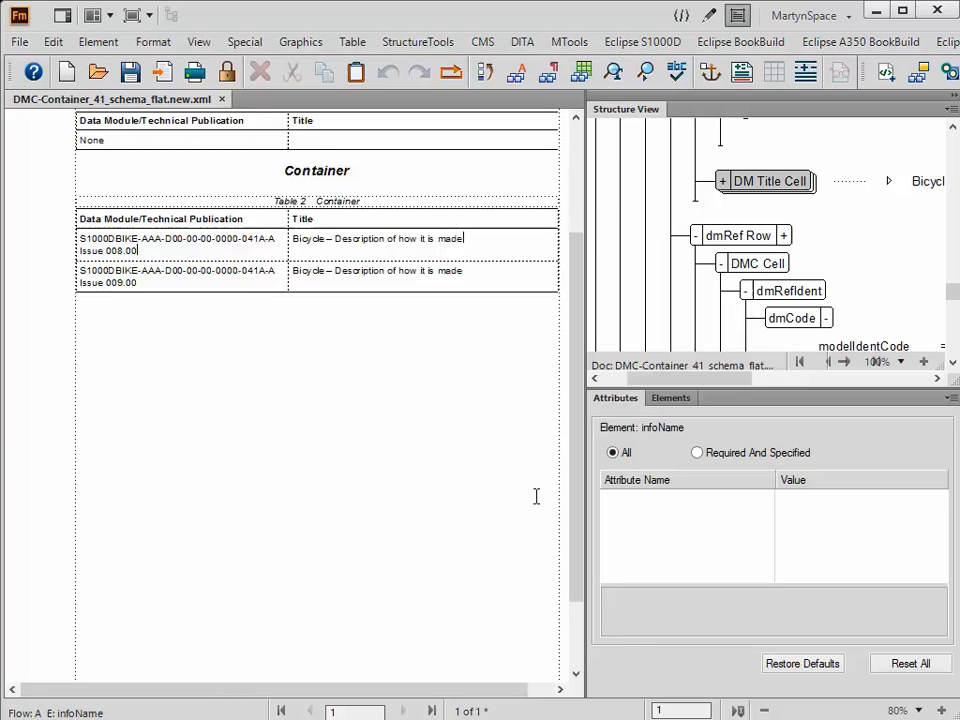
left_click_drag(579, 578, 553, 489)
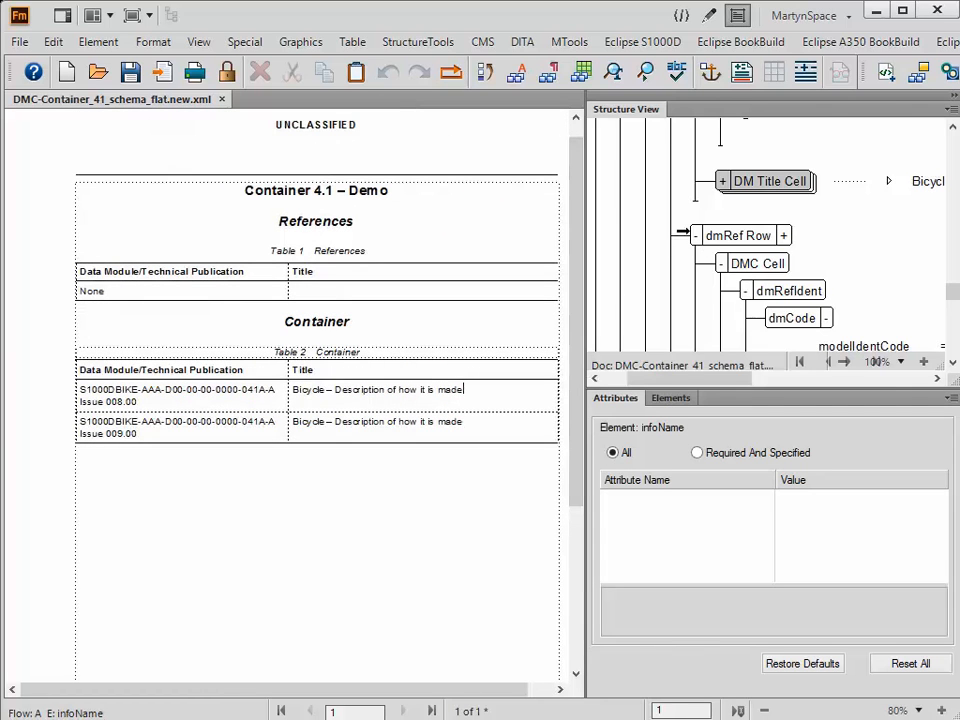
left_click(696, 238)
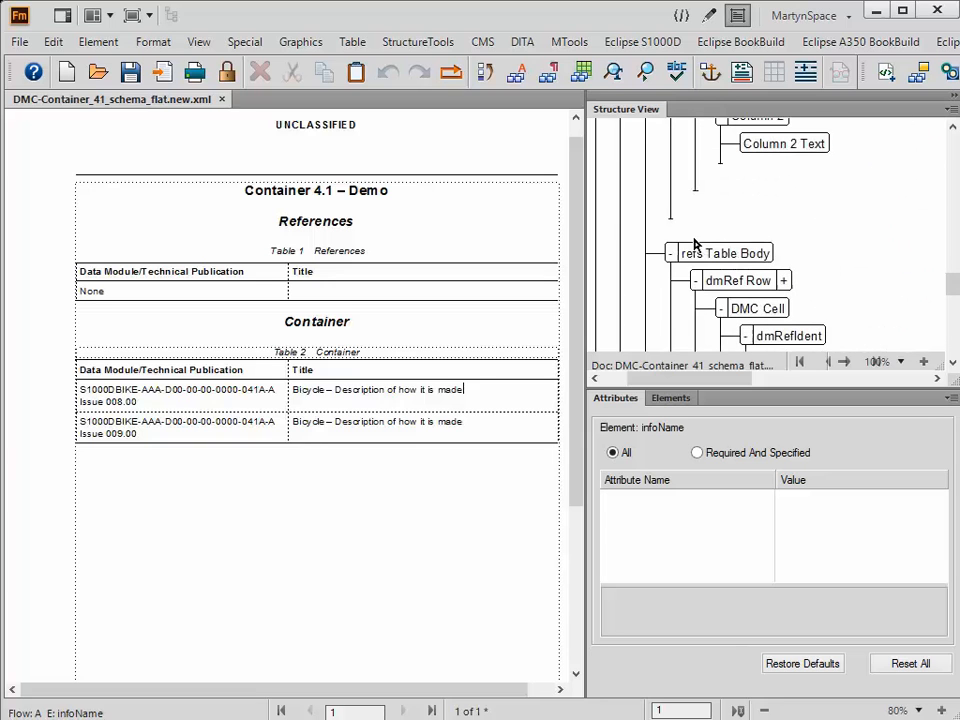
left_click(672, 254)
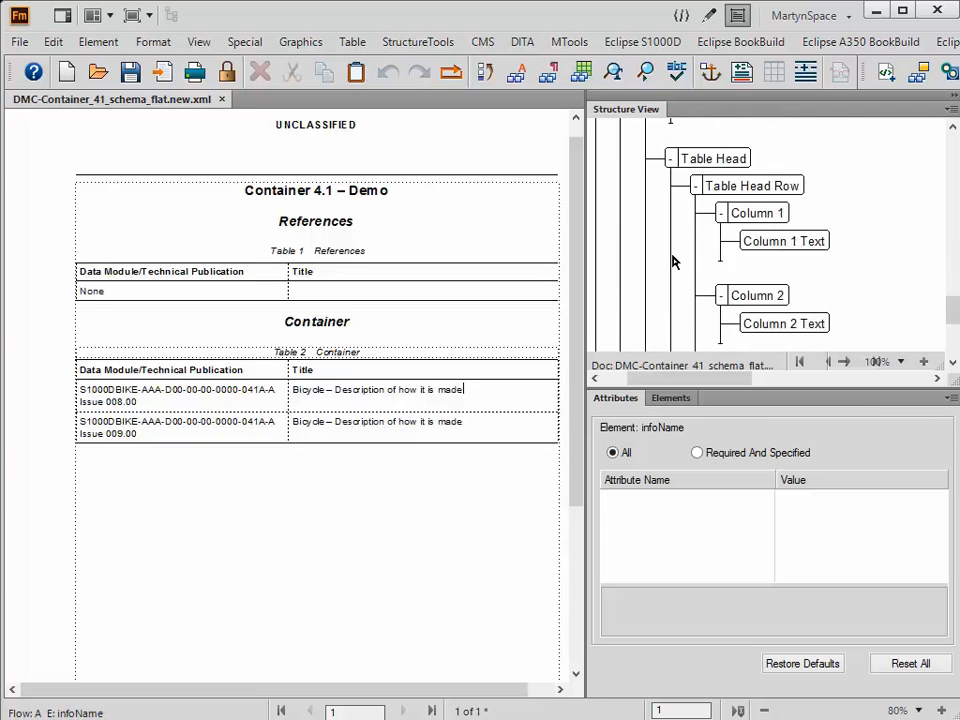
left_click(672, 249)
scroll(671, 253, "up", 4)
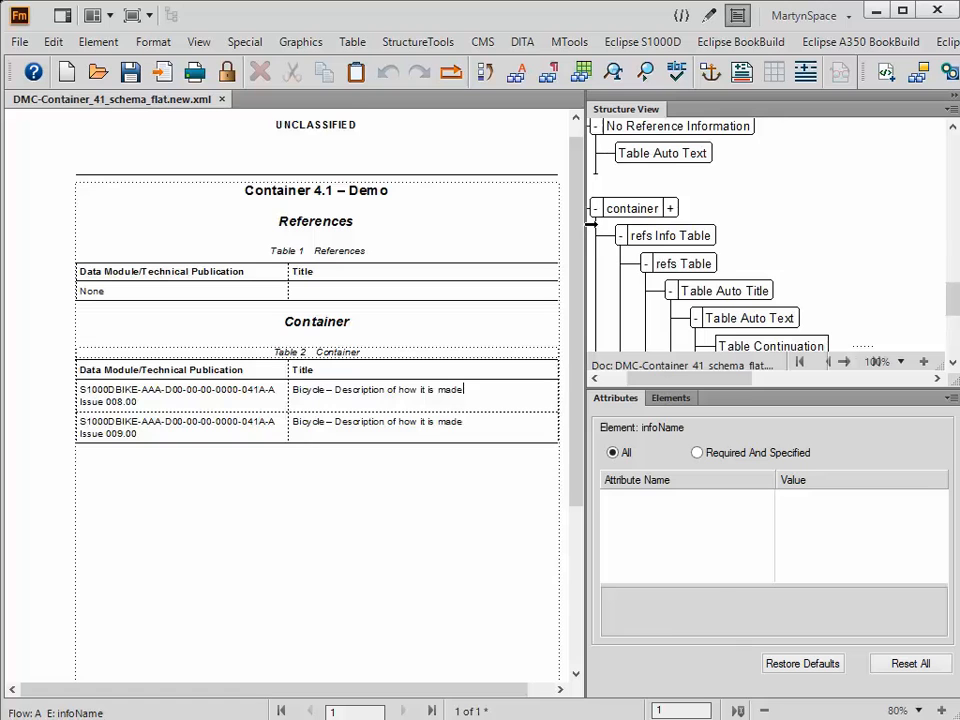
left_click(600, 209)
left_click(674, 402)
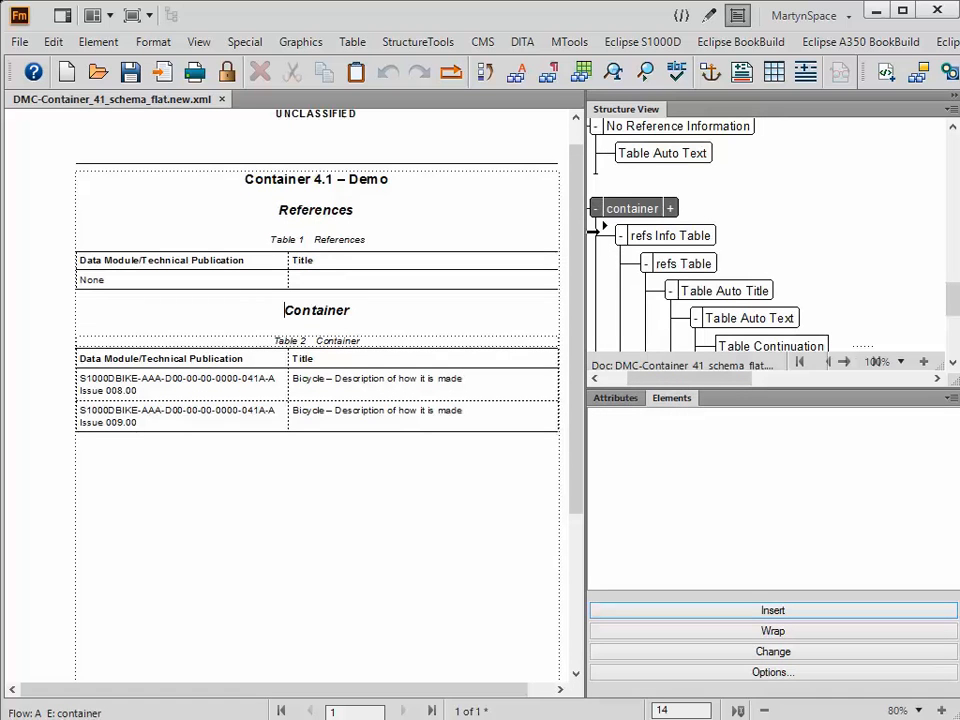
left_click_drag(744, 378, 598, 379)
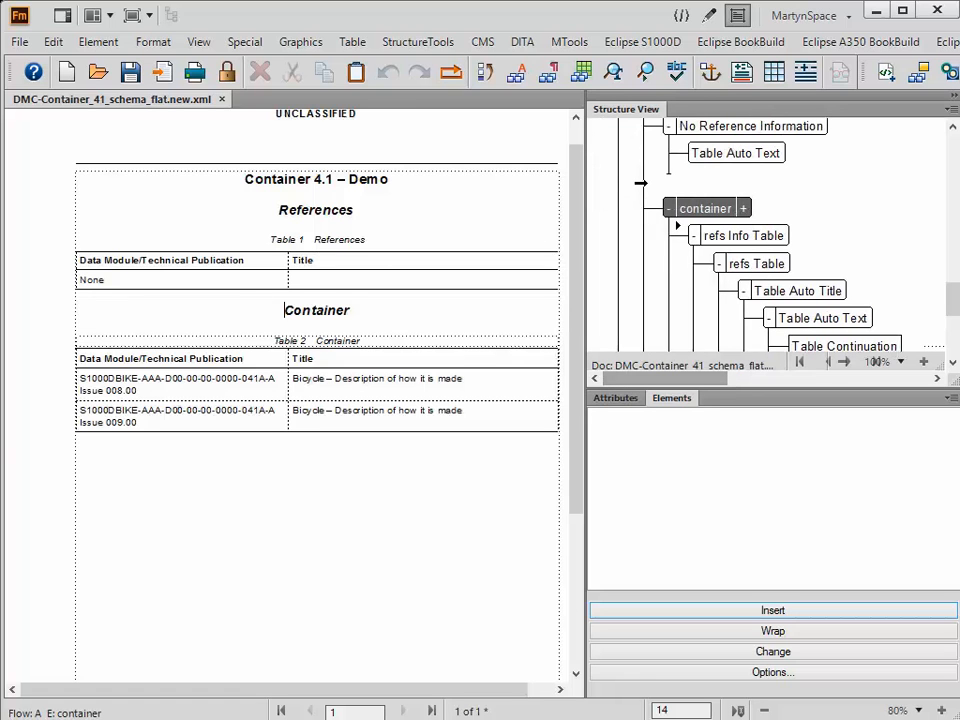
left_click(653, 193)
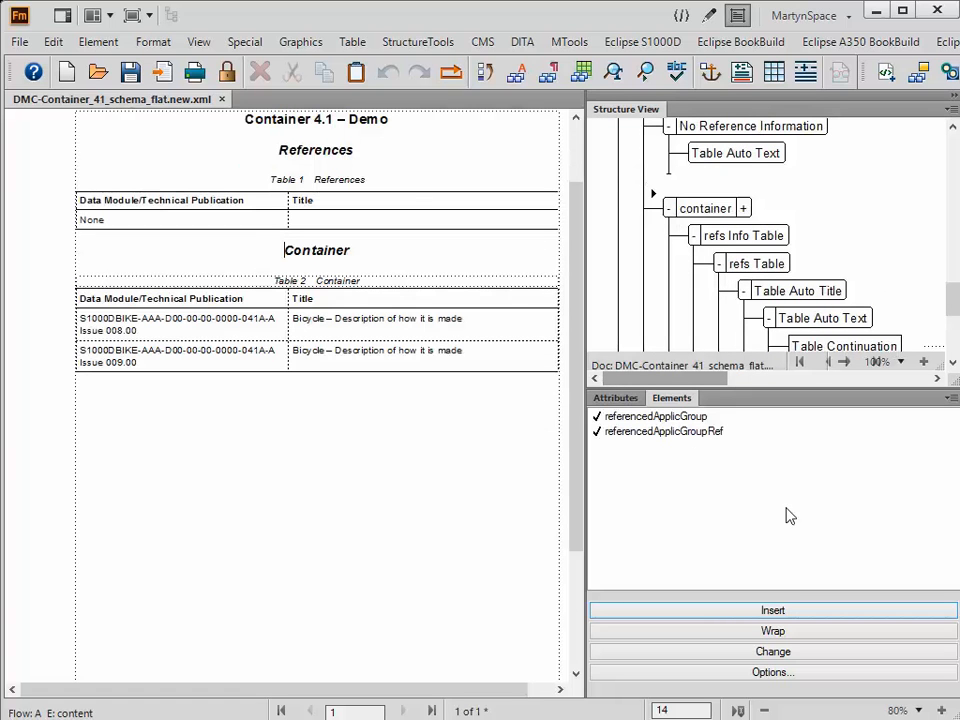
double_click(641, 433)
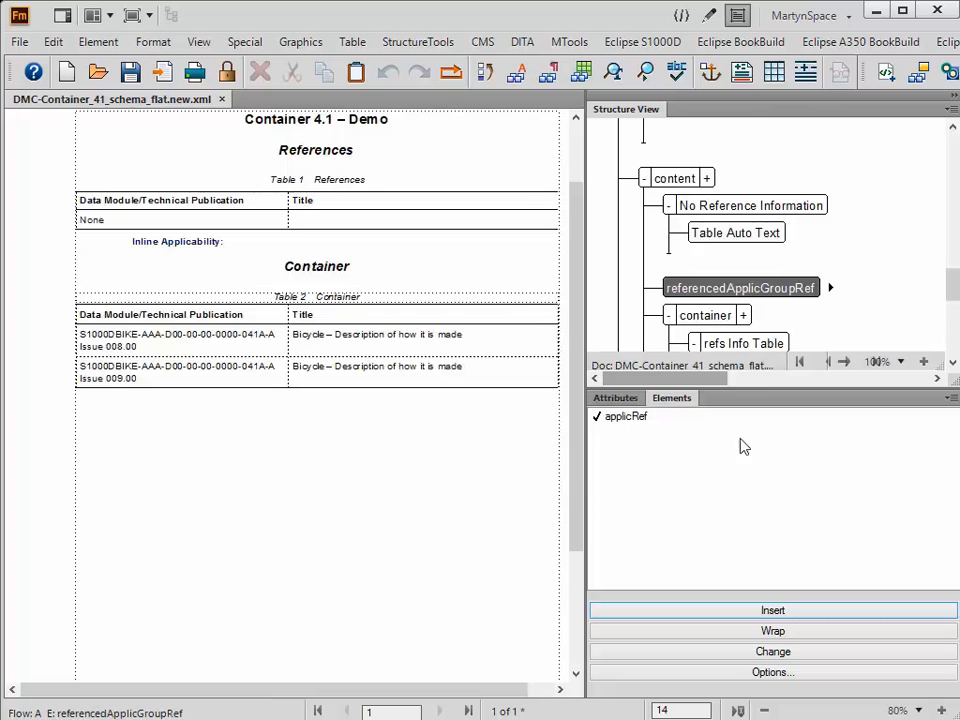
Step: Add an applicRef to the referencedApplicGroupRef as an explicit reference to app-00000000AA056A-0001, without issue or language
double_click(628, 418)
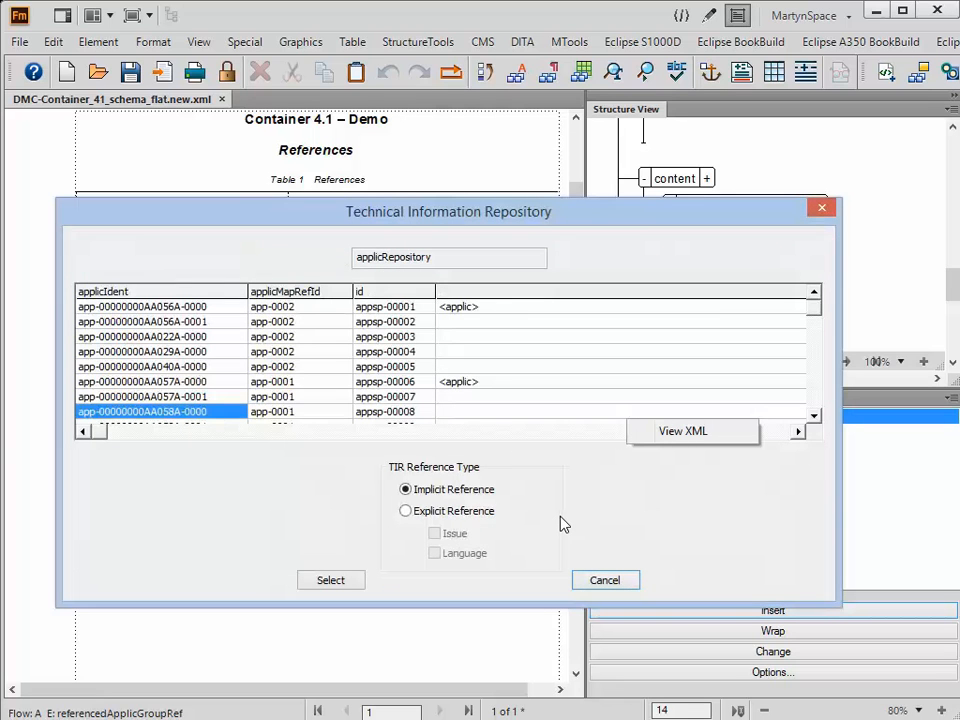
left_click(407, 512)
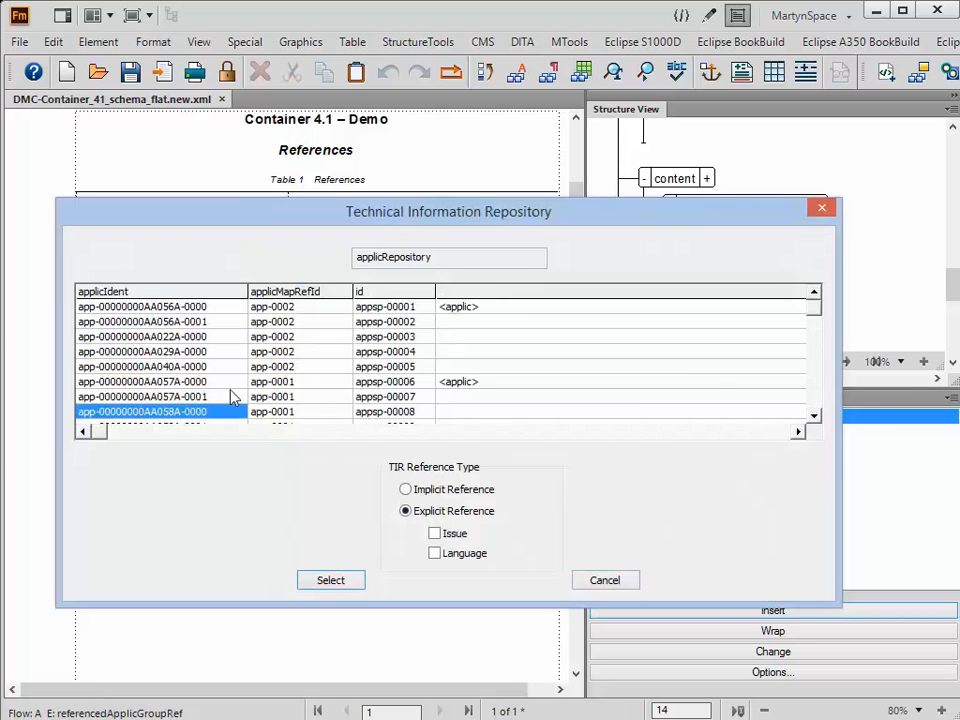
left_click(88, 323)
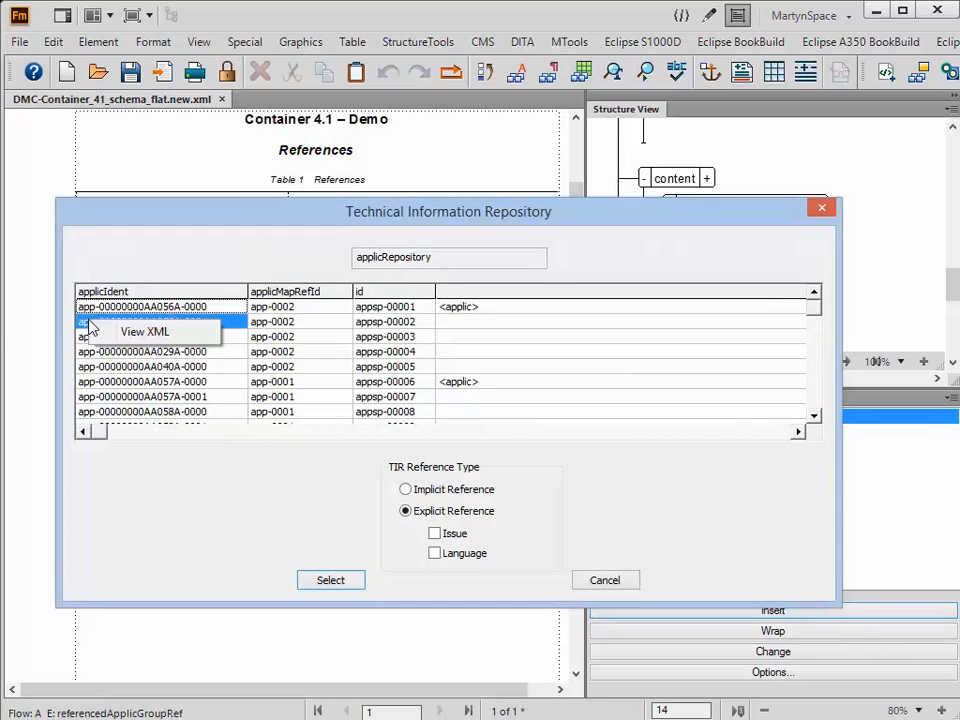
left_click(333, 582)
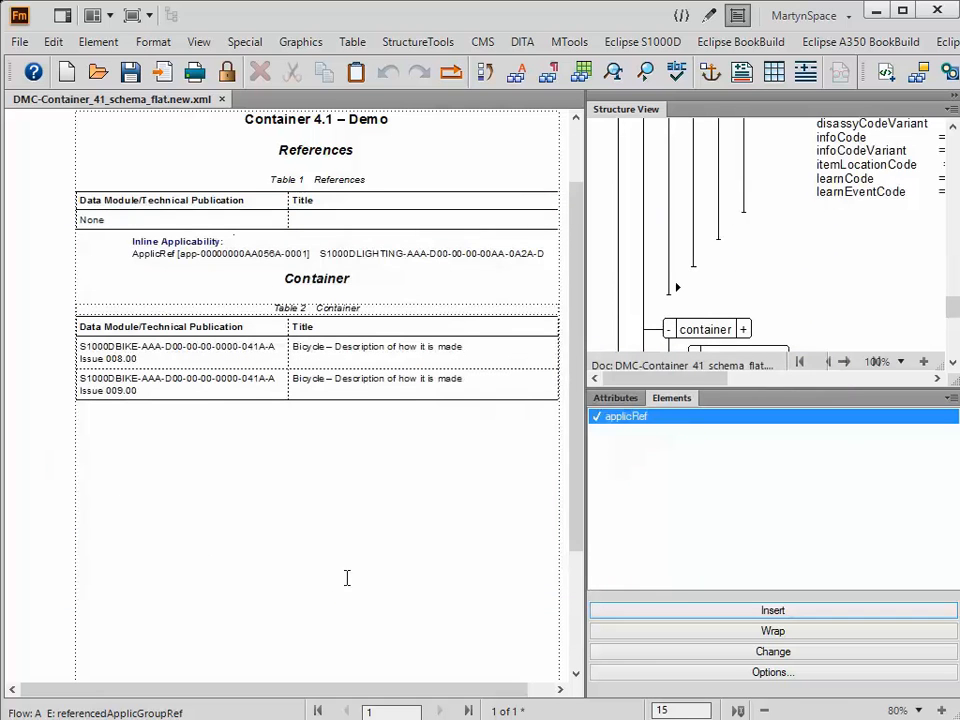
Step: Collapse the dmCode attributes, the dmRef and the applicRef for app-00000000AA056A-0001 in the structure
right_click(155, 255)
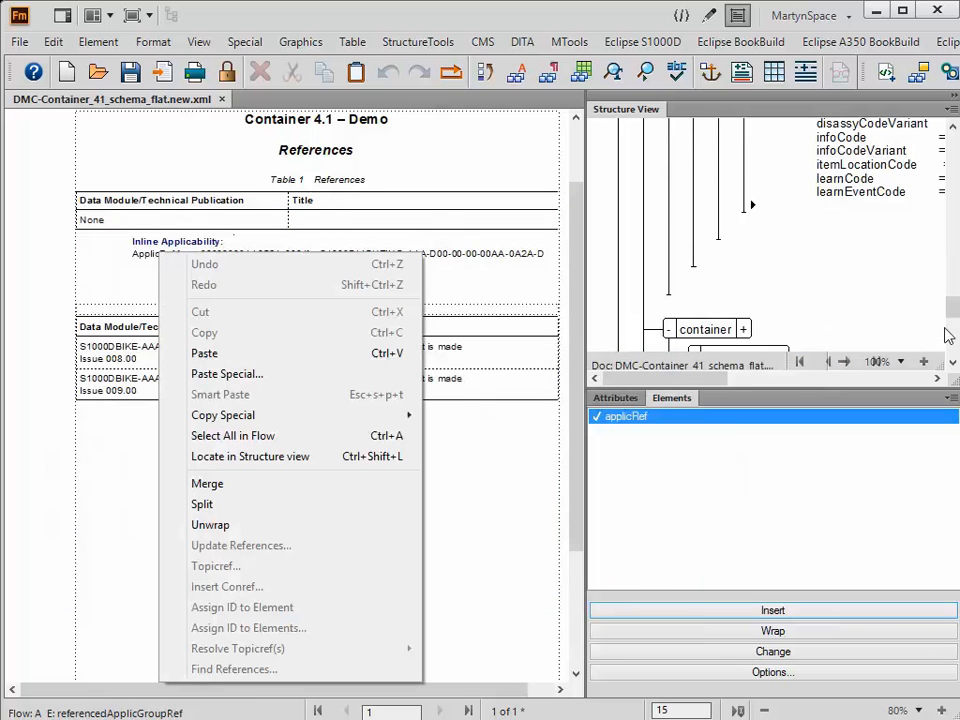
left_click_drag(953, 313, 951, 283)
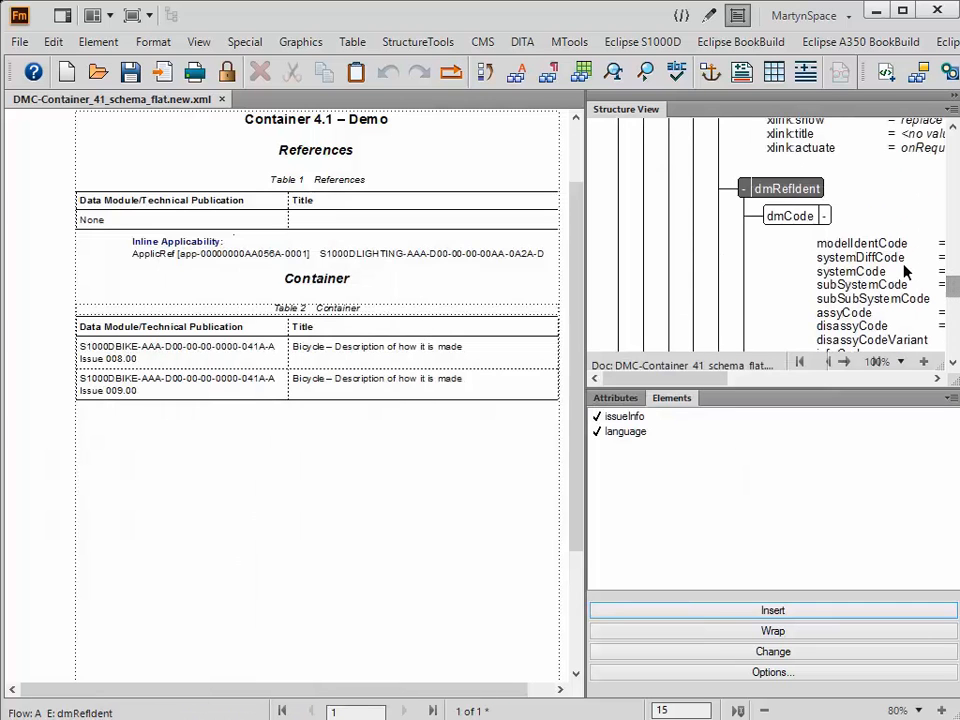
left_click(825, 217)
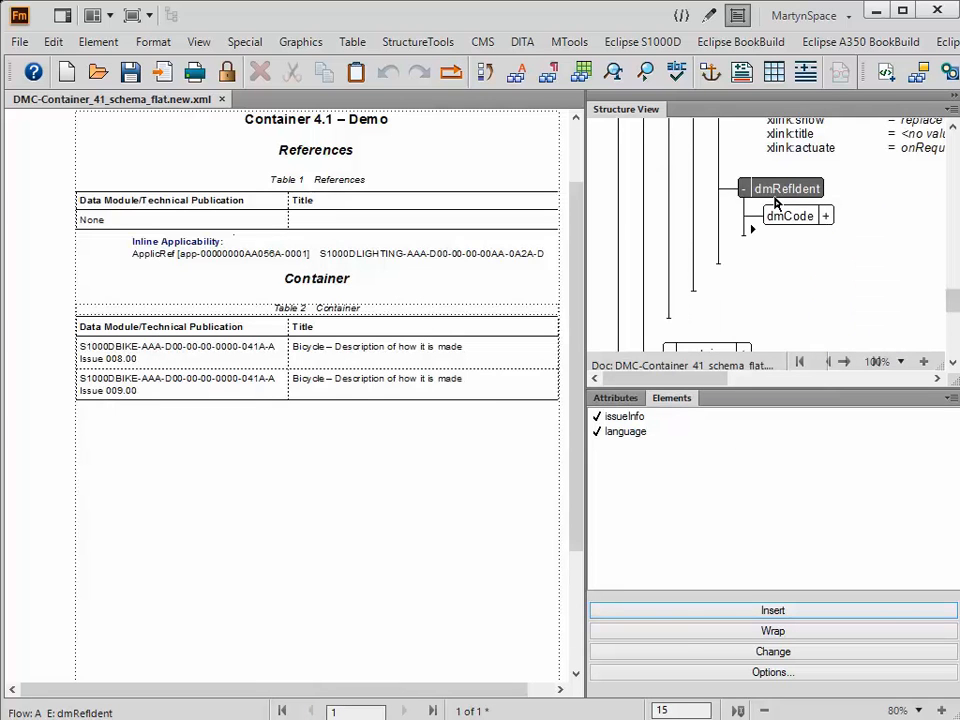
right_click(763, 189)
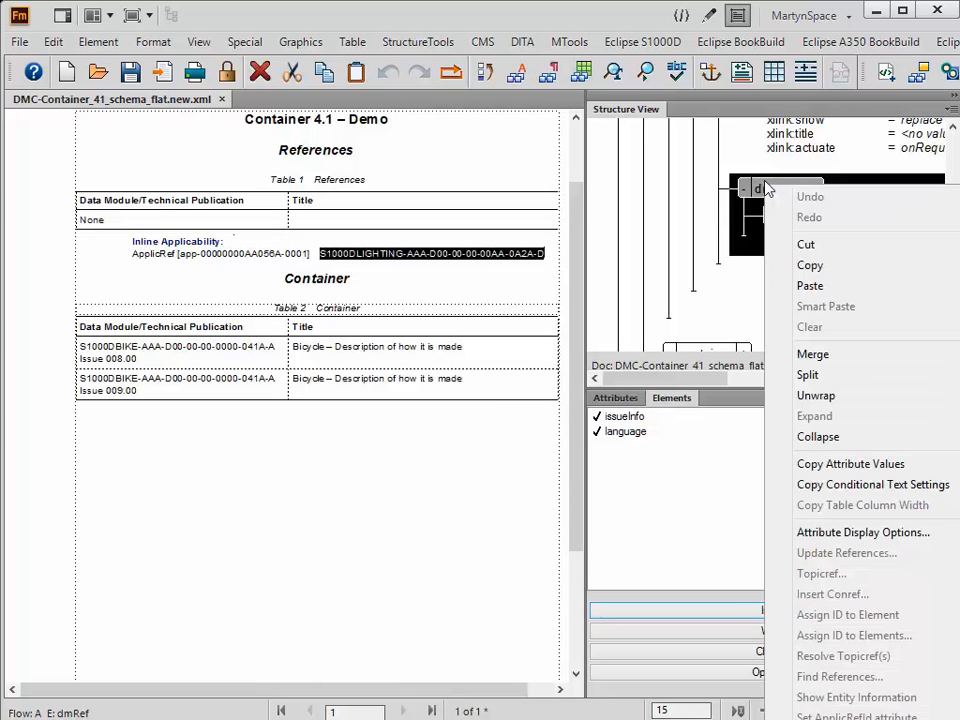
left_click(752, 272)
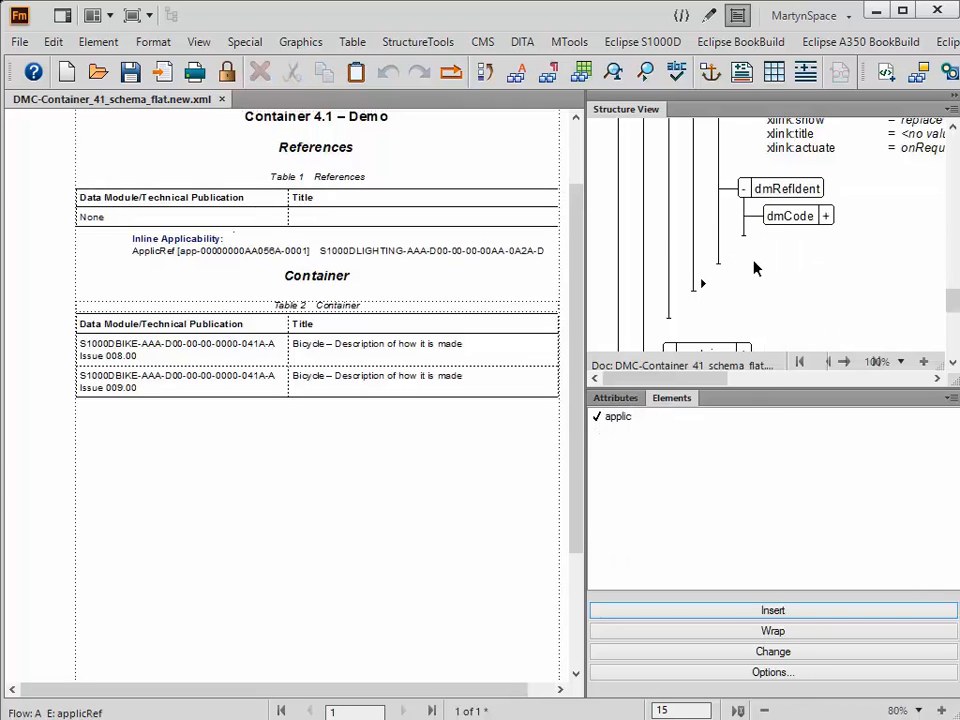
right_click(786, 221)
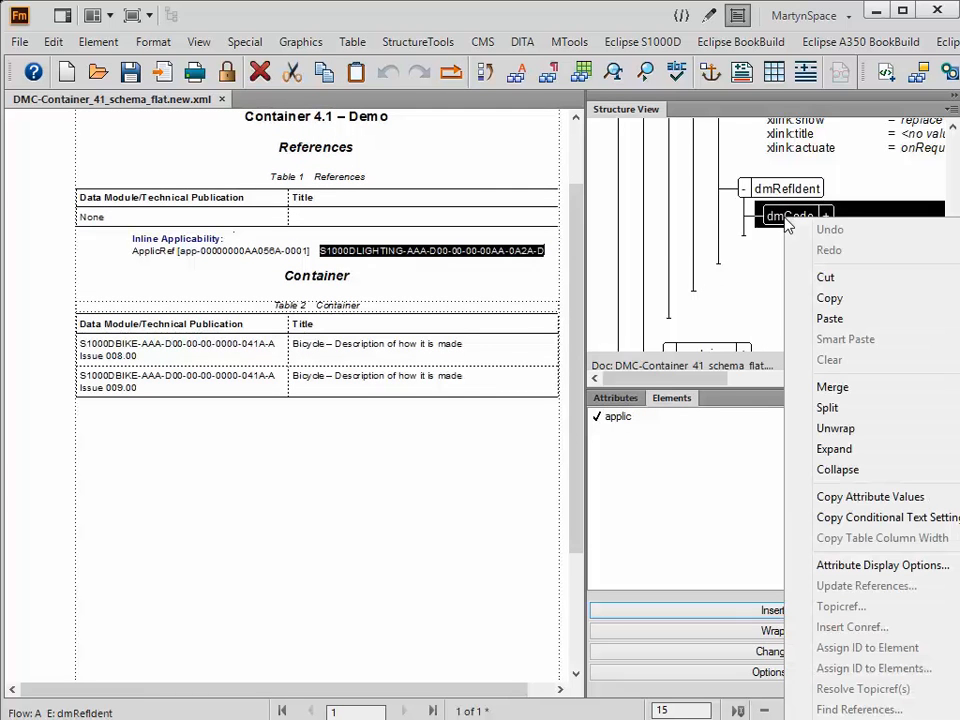
left_click(746, 266)
scroll(733, 175, "up", 5)
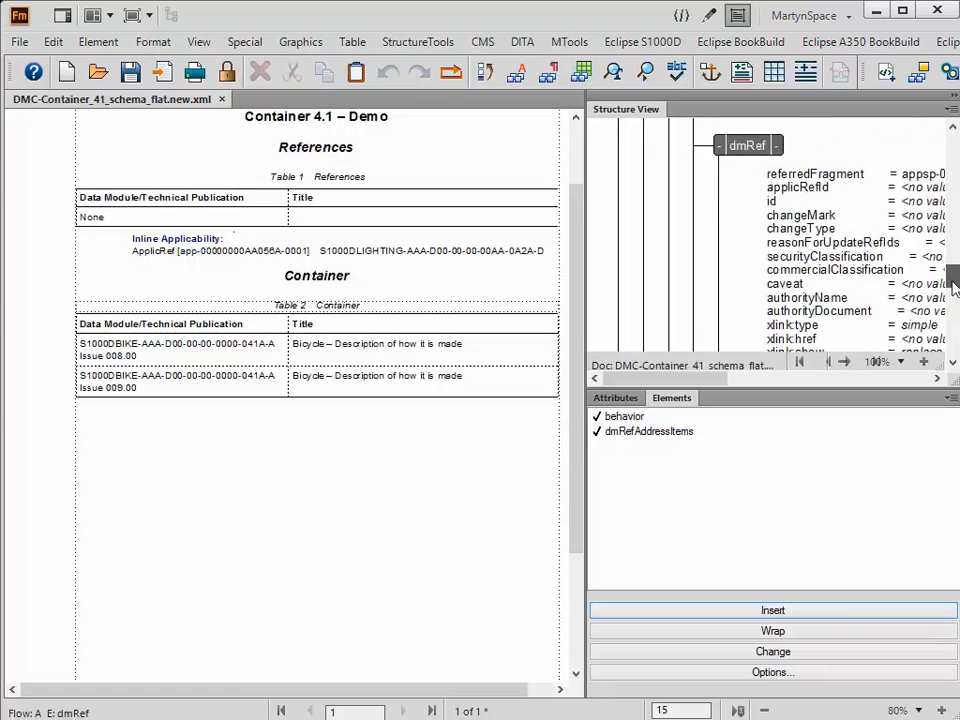
right_click(733, 172)
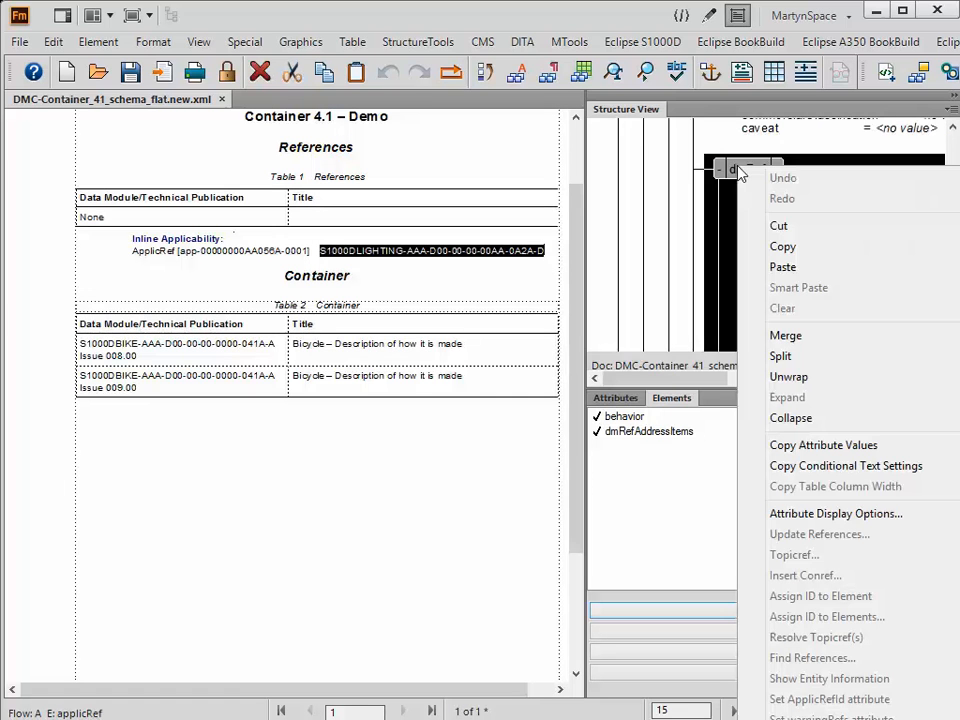
left_click(720, 173)
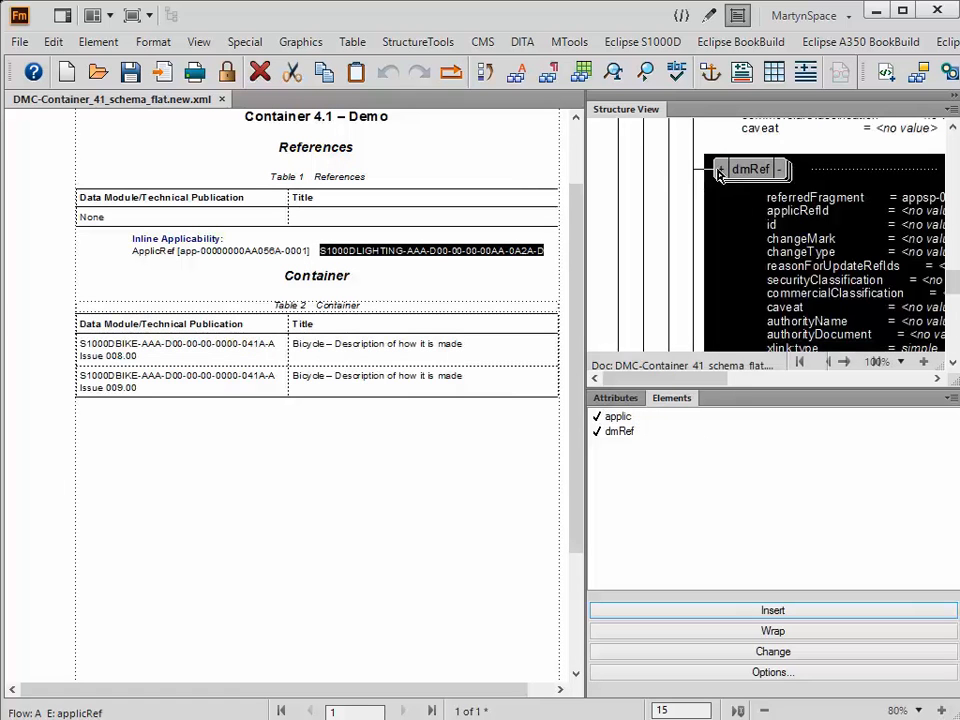
scroll(725, 176, "up", 5)
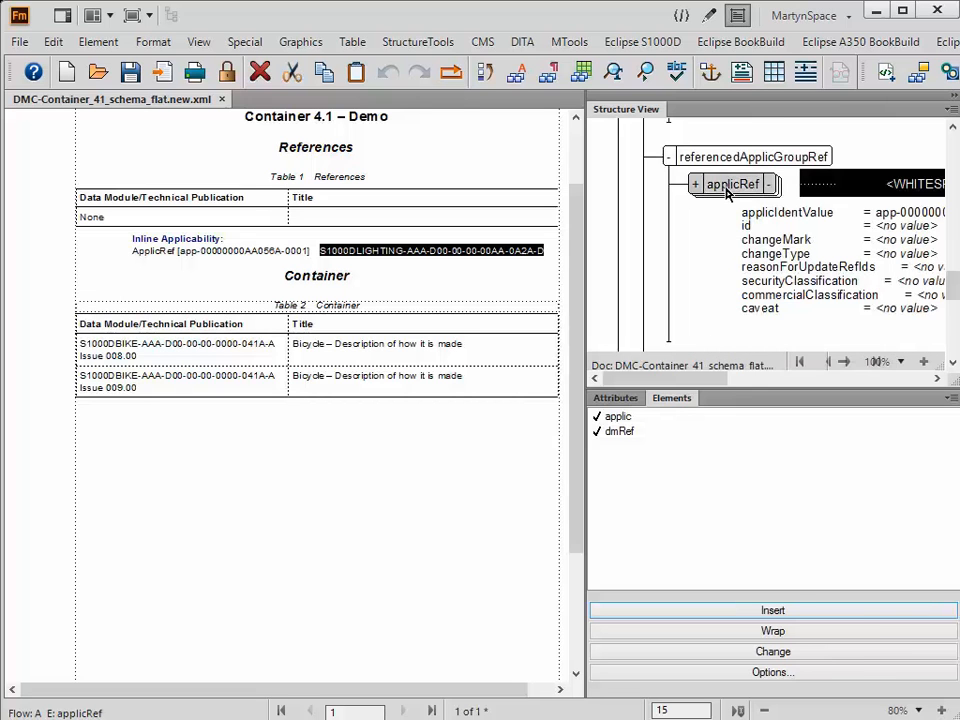
Step: Try to set the applicRefId attribute on the applicRef element using the app-00000000AA056A-0001 applicability, and close the error log
right_click(725, 192)
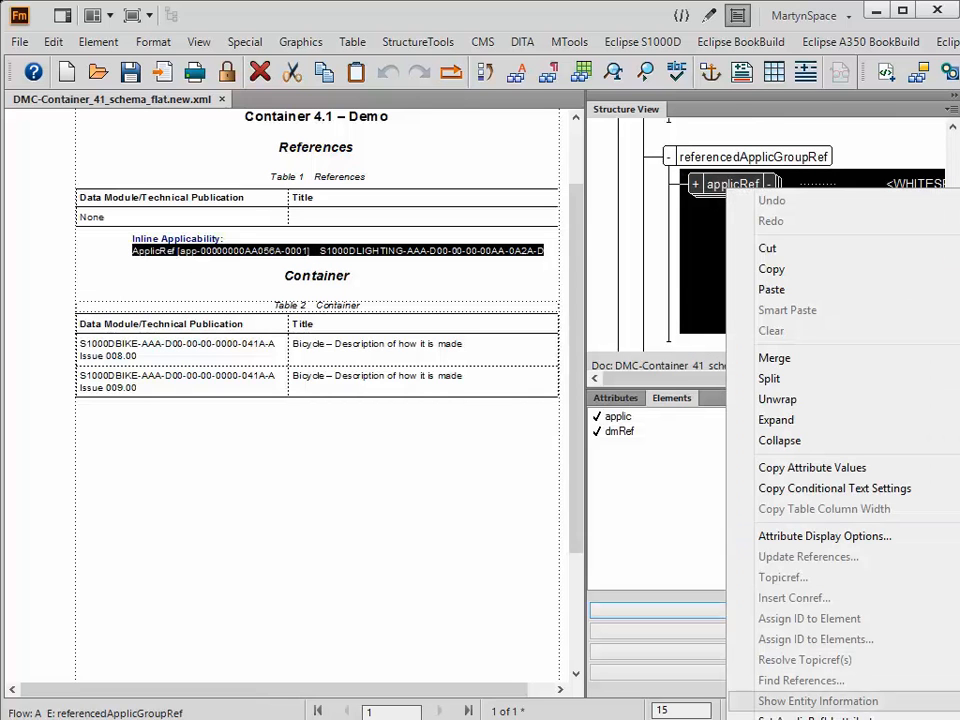
left_click(815, 717)
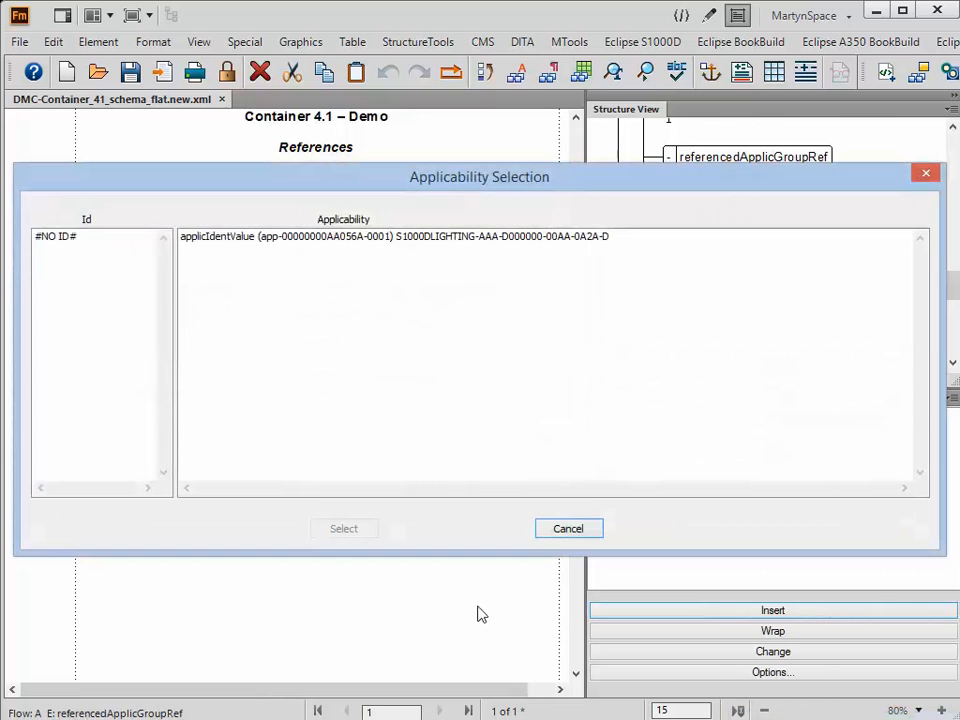
left_click(57, 238)
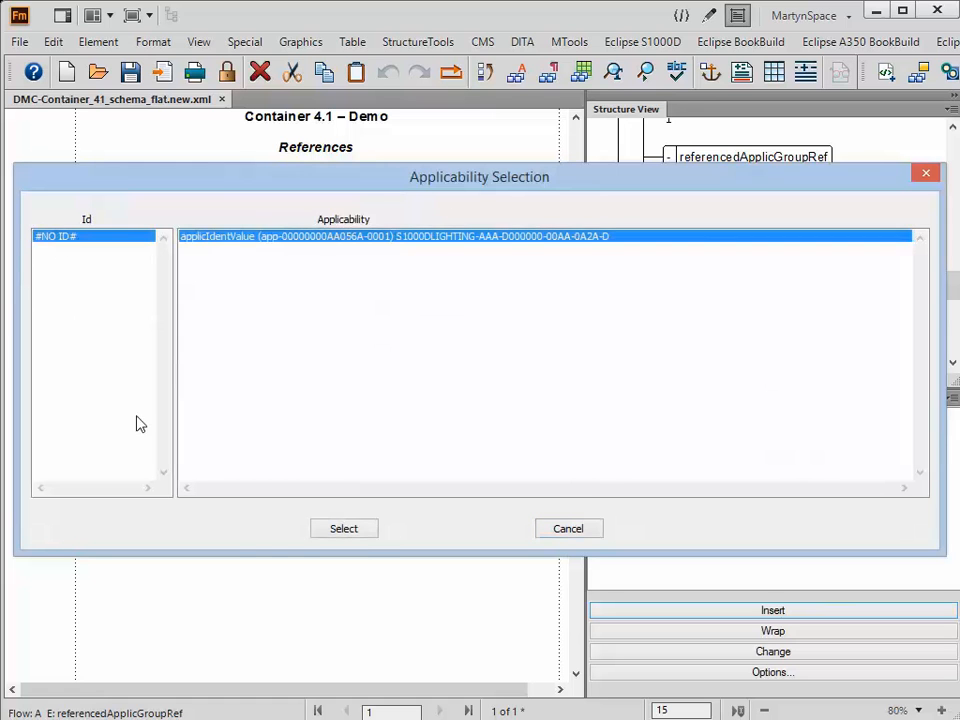
left_click(345, 529)
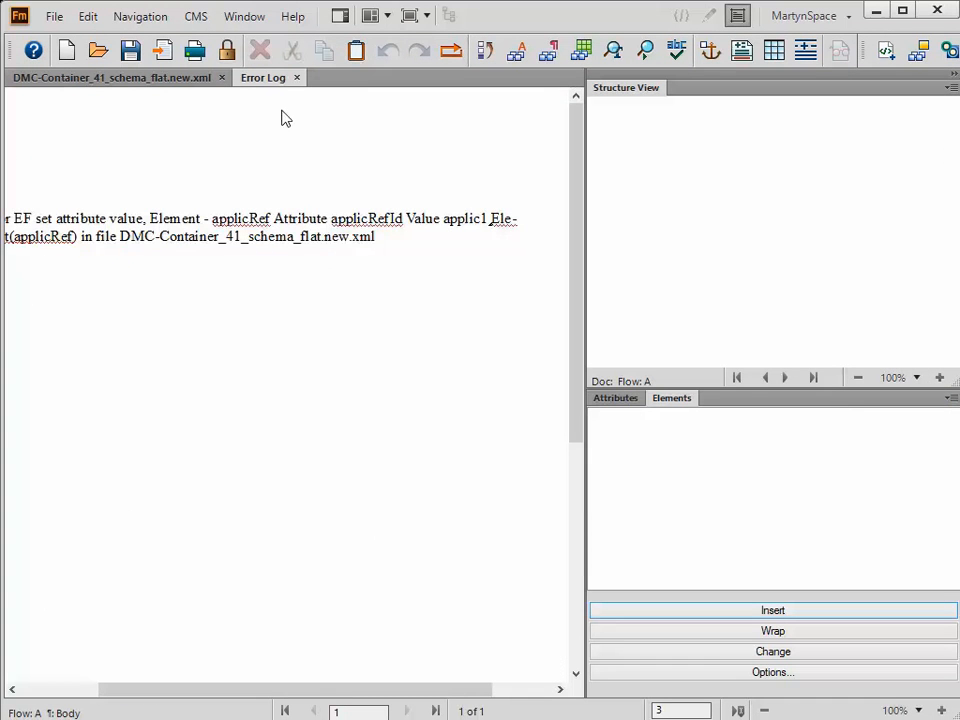
left_click(296, 78)
left_click(481, 412)
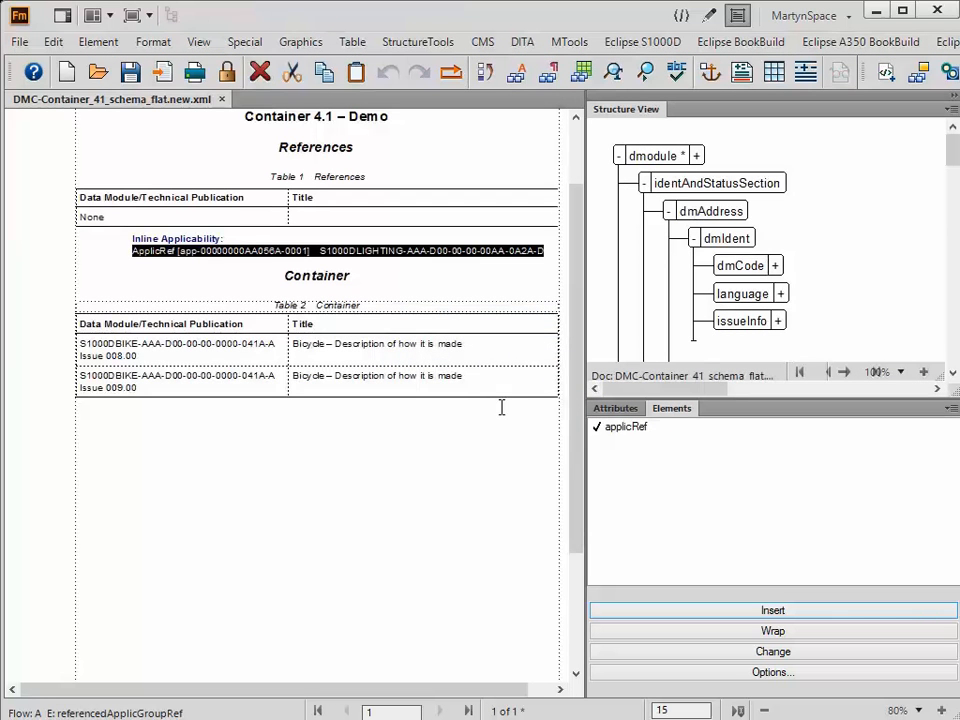
Step: Add a second applicRef after the first as an explicit reference to app-00000000AA040A-0000, without issue or language
left_click(409, 253)
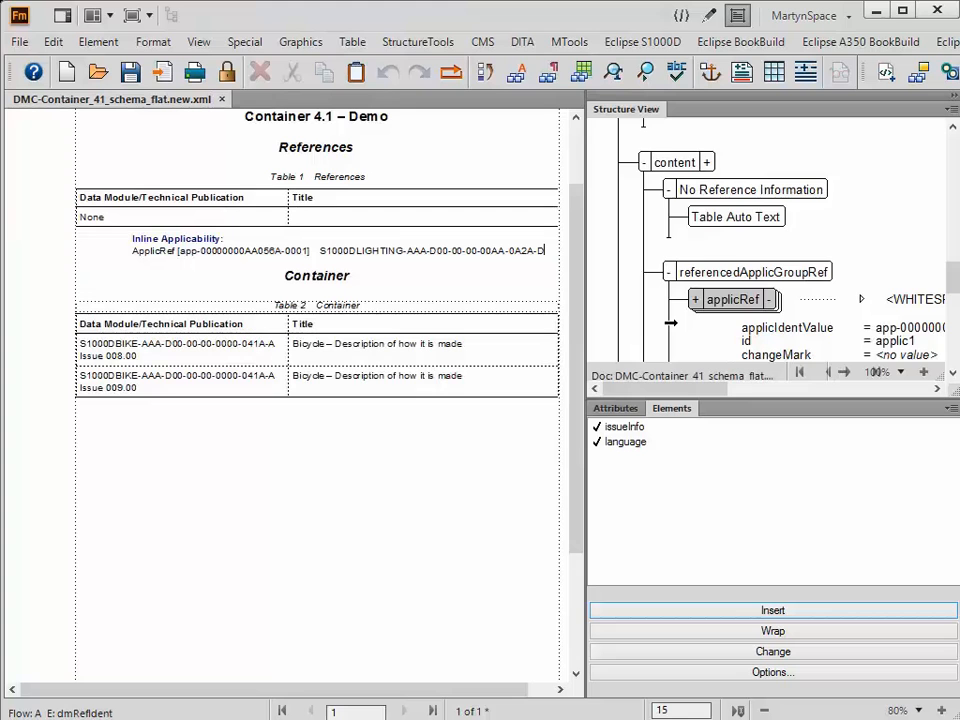
scroll(670, 300, "down", 4)
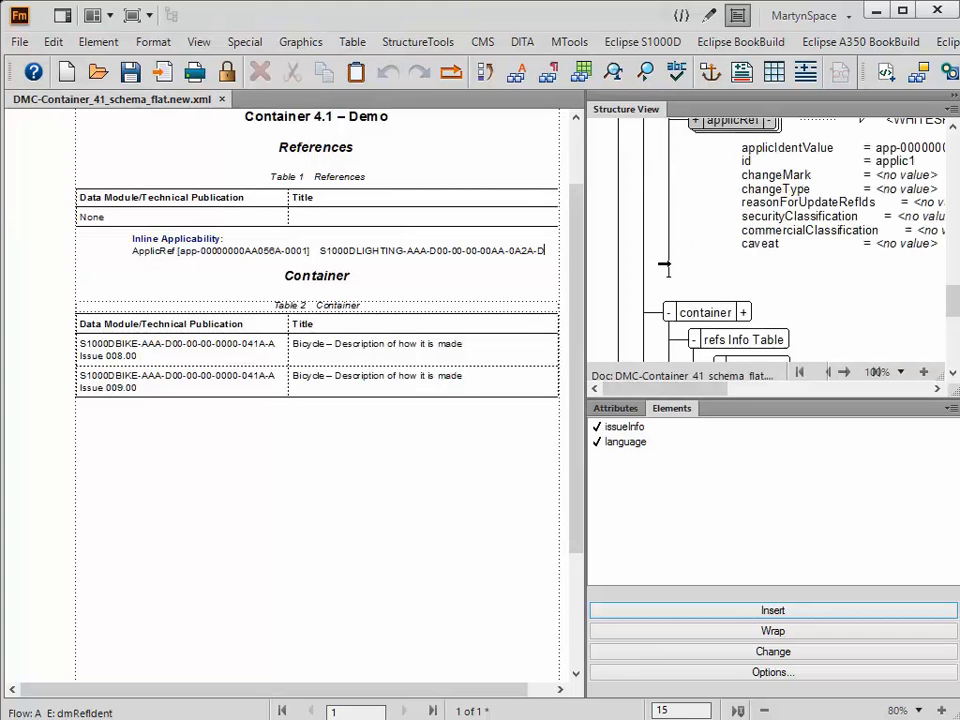
left_click(671, 260)
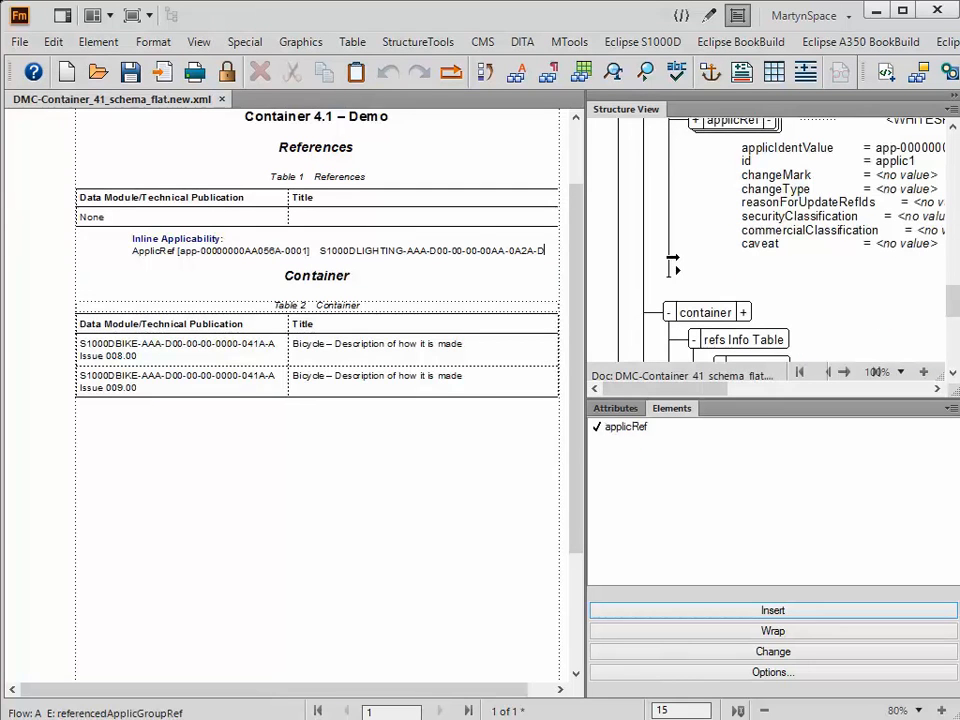
double_click(618, 437)
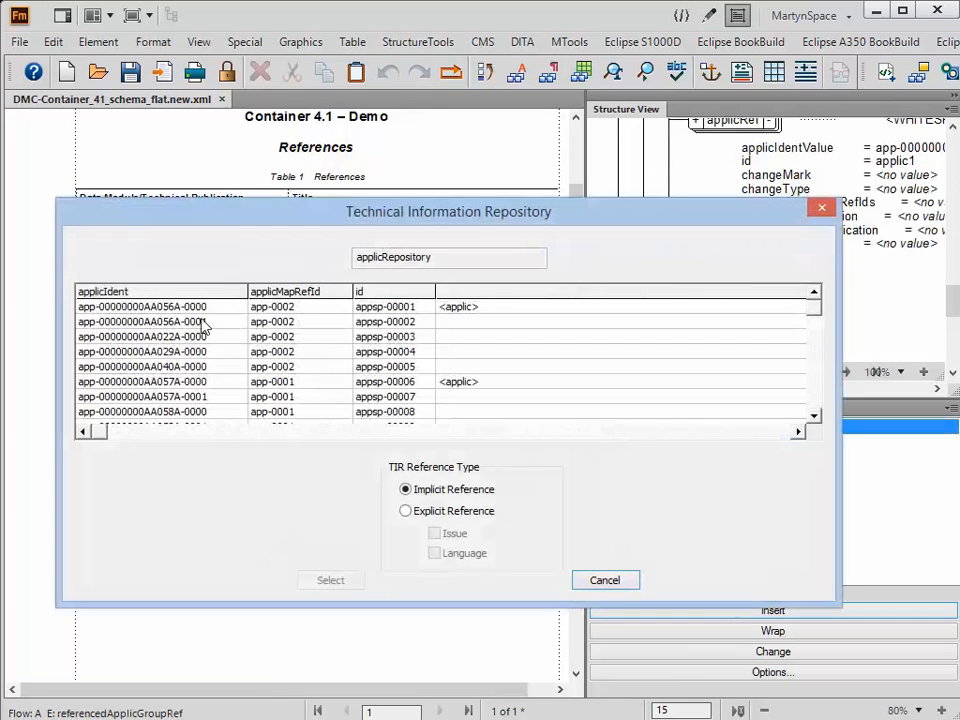
right_click(84, 368)
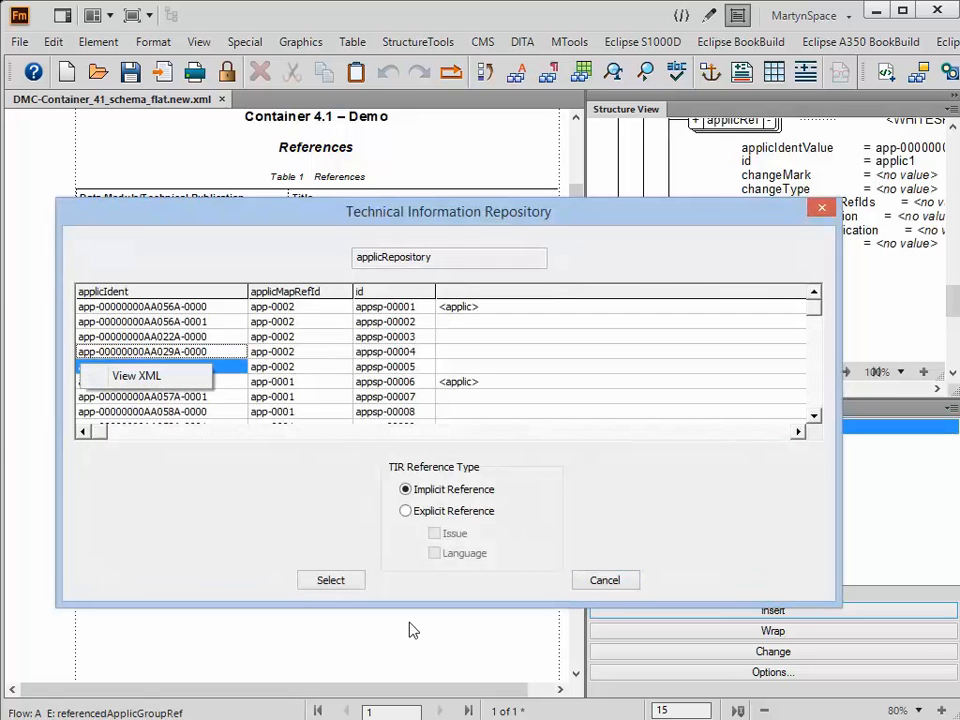
left_click(406, 511)
left_click(406, 511)
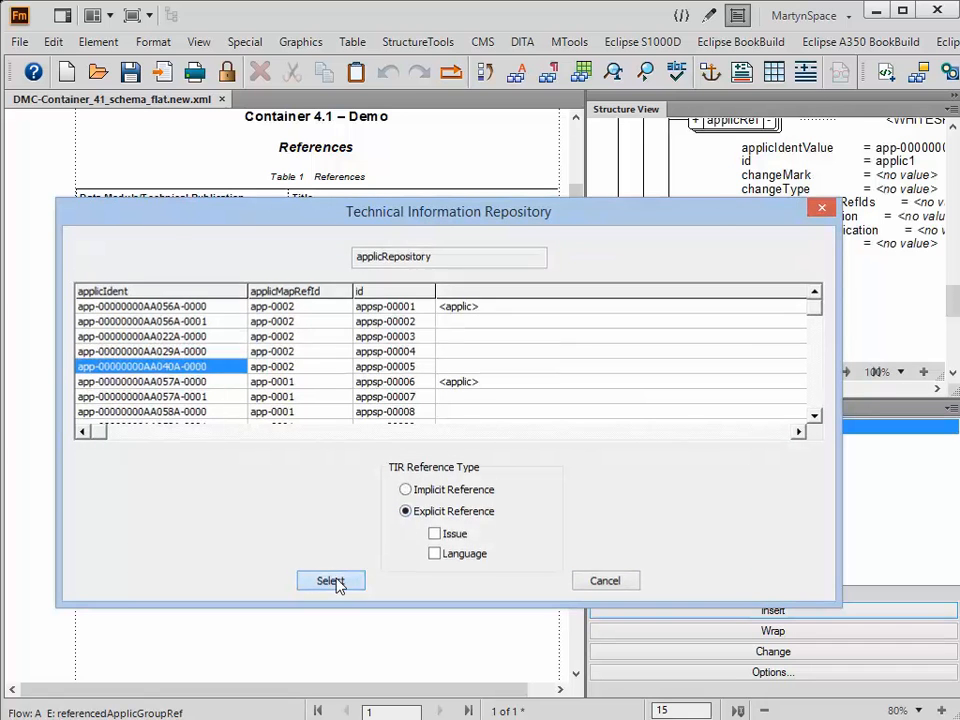
left_click(334, 580)
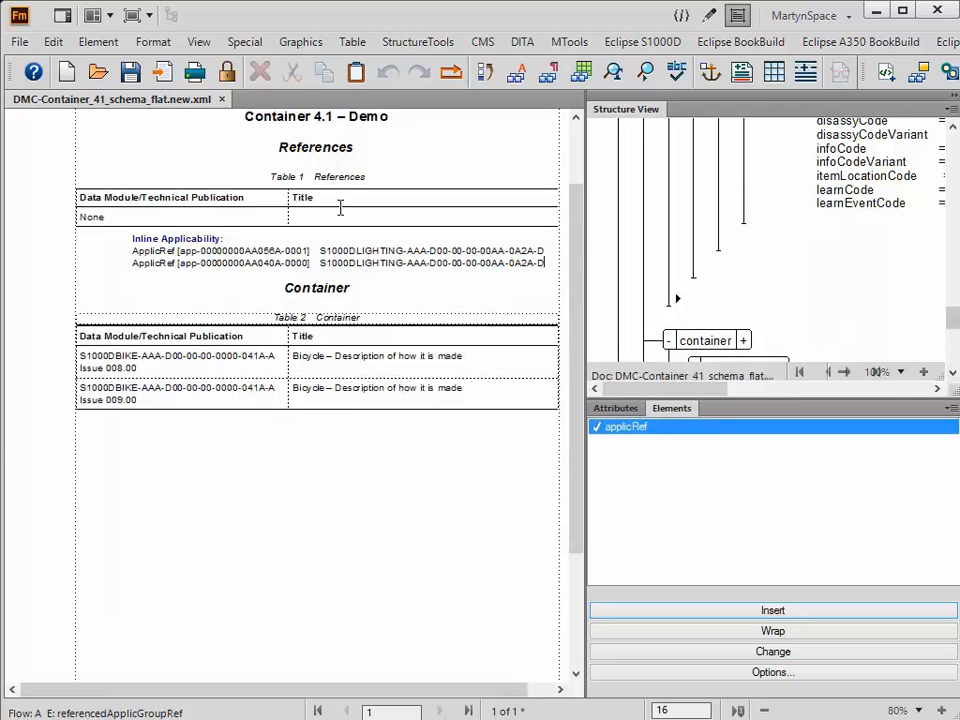
Step: Collapse the dmRef inside the second applicRef in the structure and locate that applicRef element
left_click(173, 266)
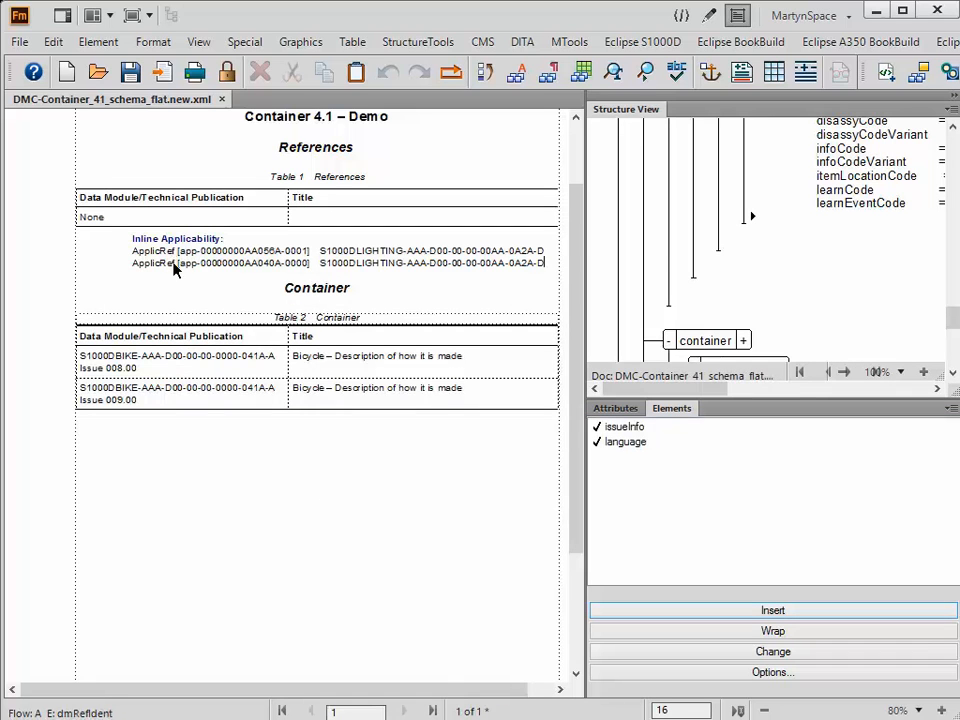
right_click(174, 268)
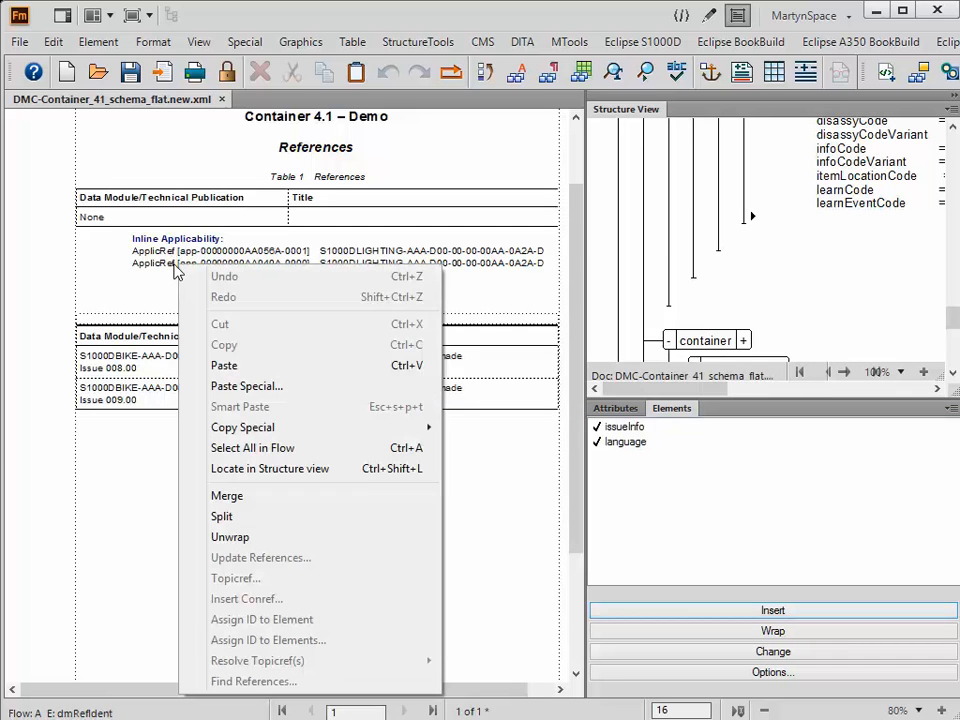
left_click(866, 212)
scroll(866, 212, "up", 10)
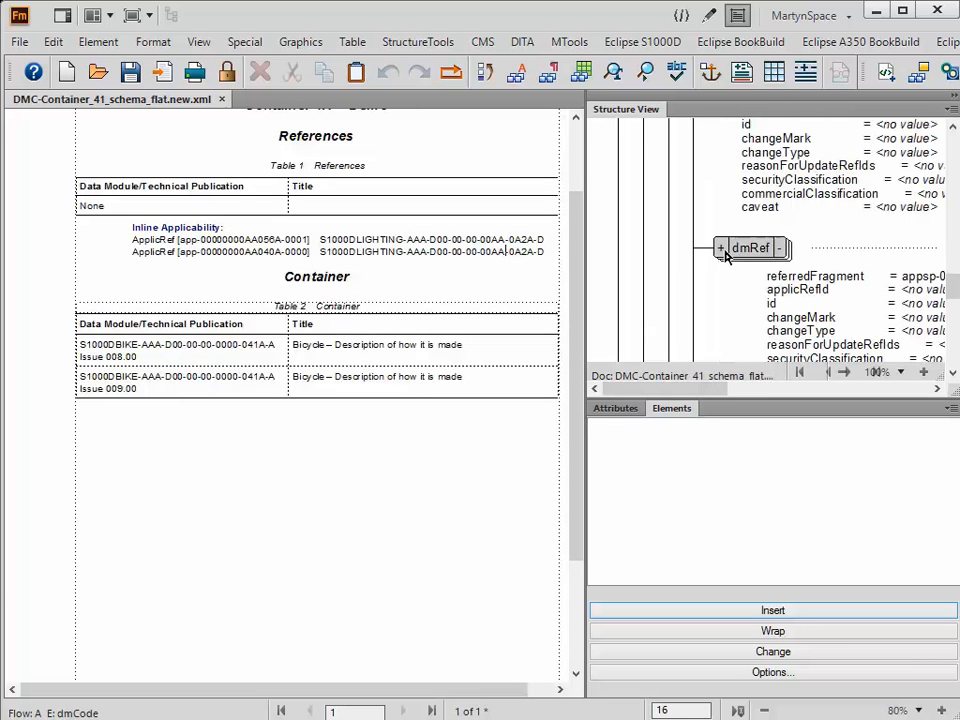
left_click(755, 250)
right_click(756, 255)
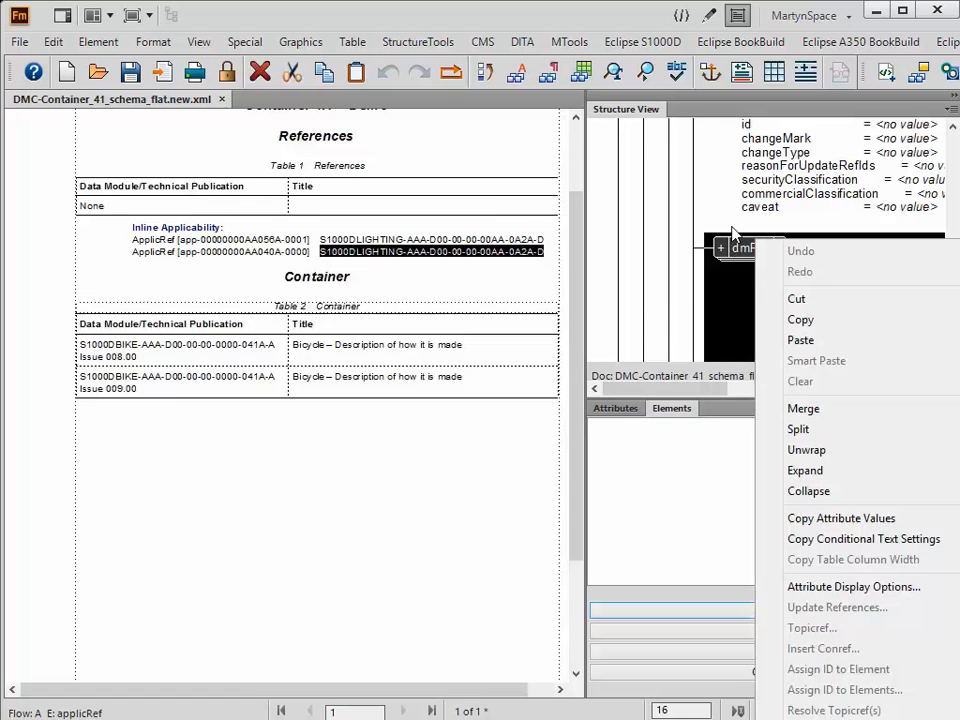
left_click(733, 231)
scroll(733, 231, "up", 3)
scroll(733, 231, "down", 1)
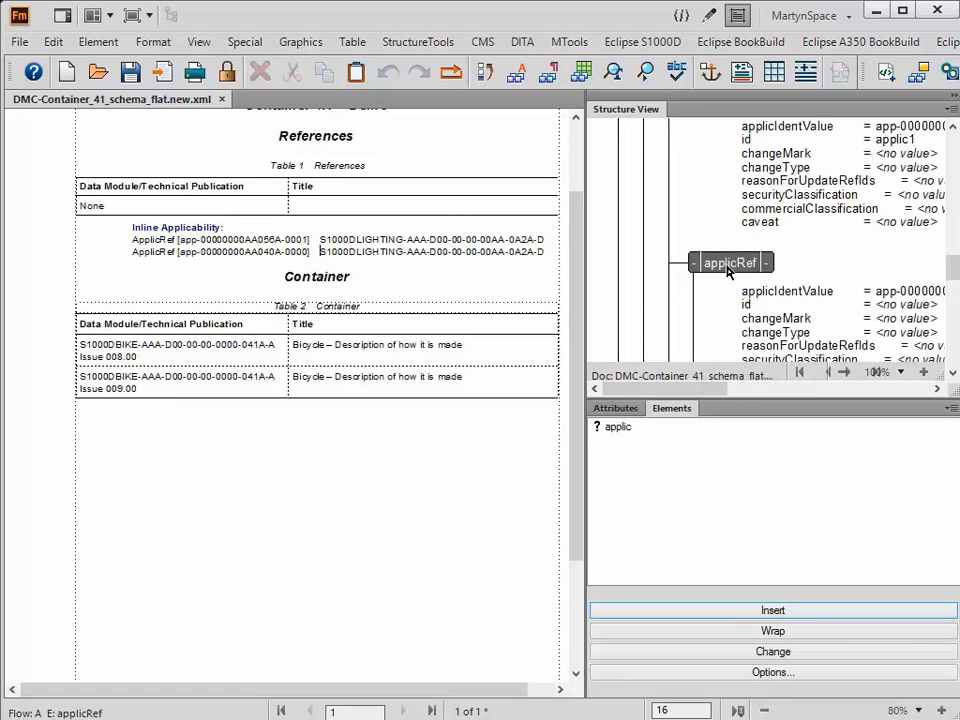
Step: Try to set the applicRefId attribute on the second applicRef using the app-00000000AA040A-0000 applicability, and close the error log without saving
right_click(728, 262)
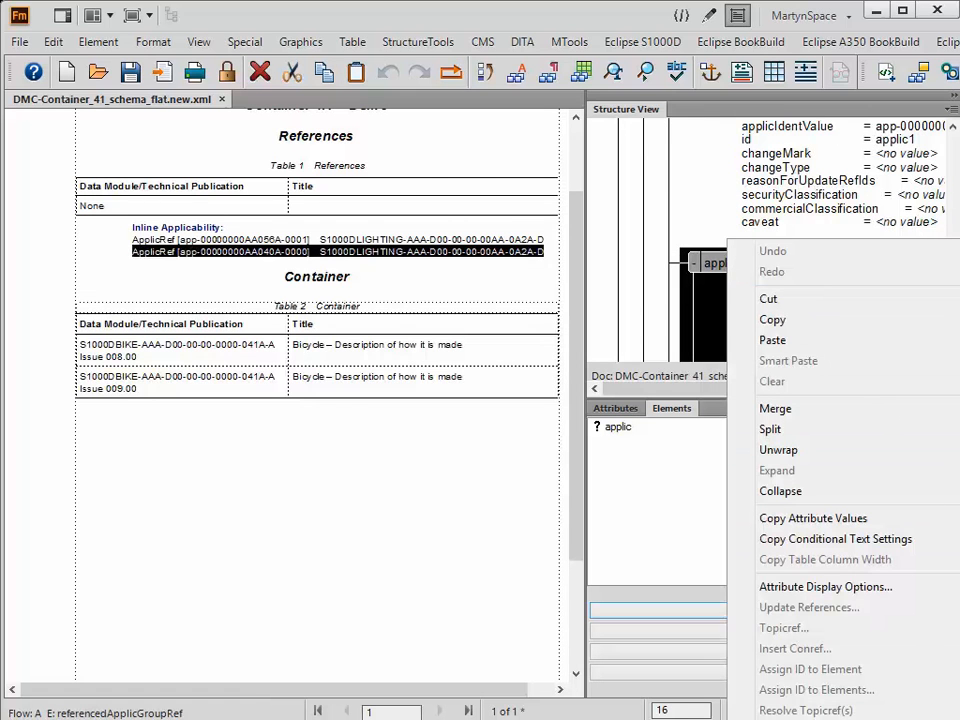
left_click(806, 716)
left_click(57, 247)
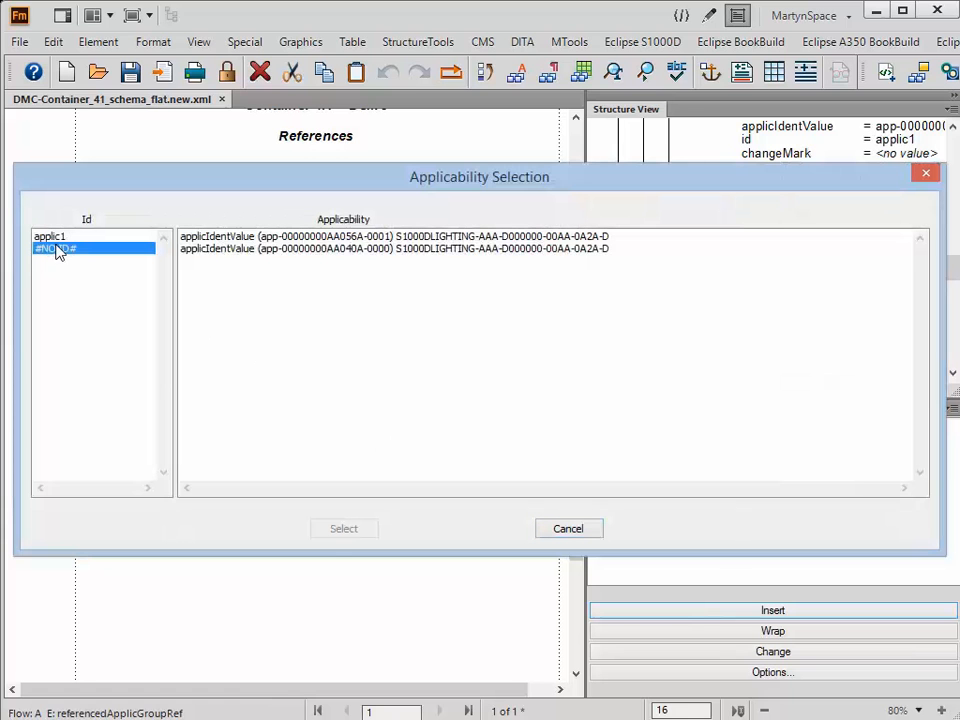
left_click(250, 248)
left_click(373, 536)
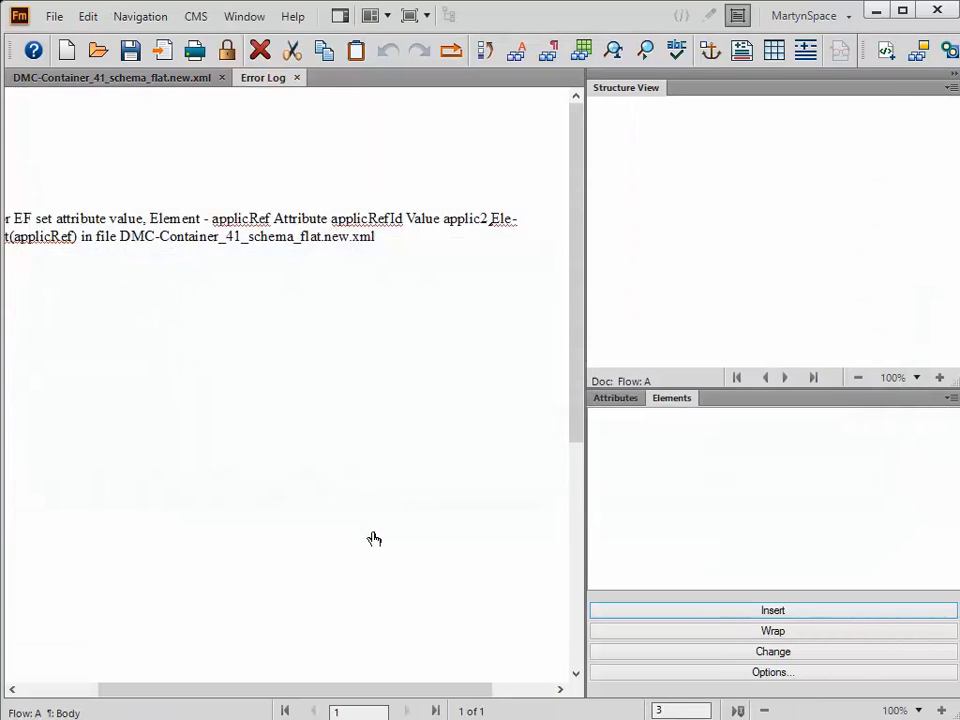
left_click(296, 77)
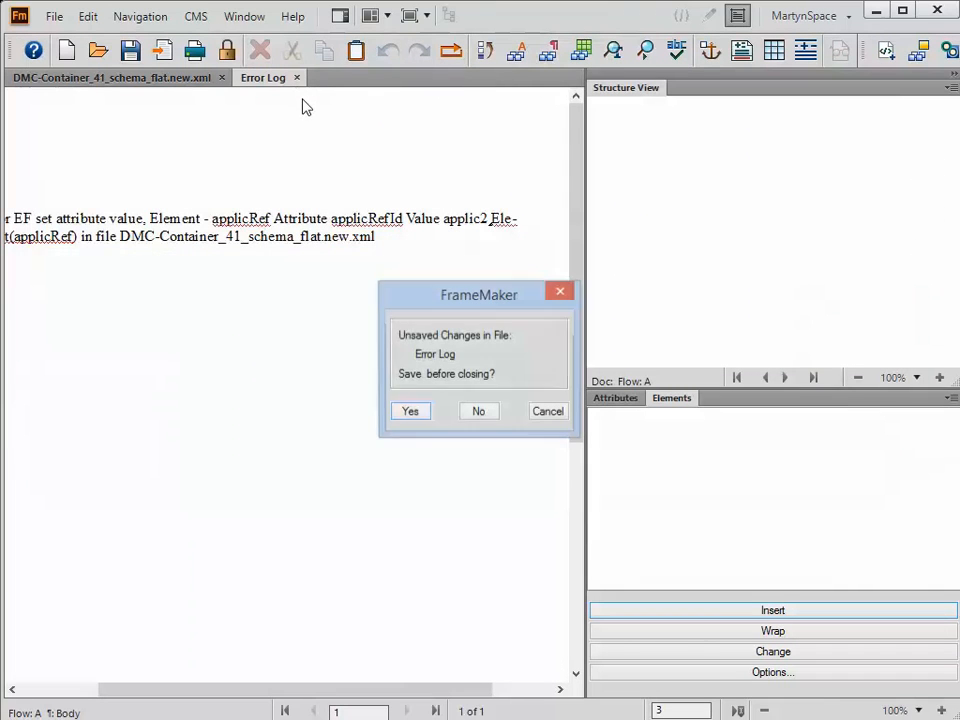
left_click(485, 414)
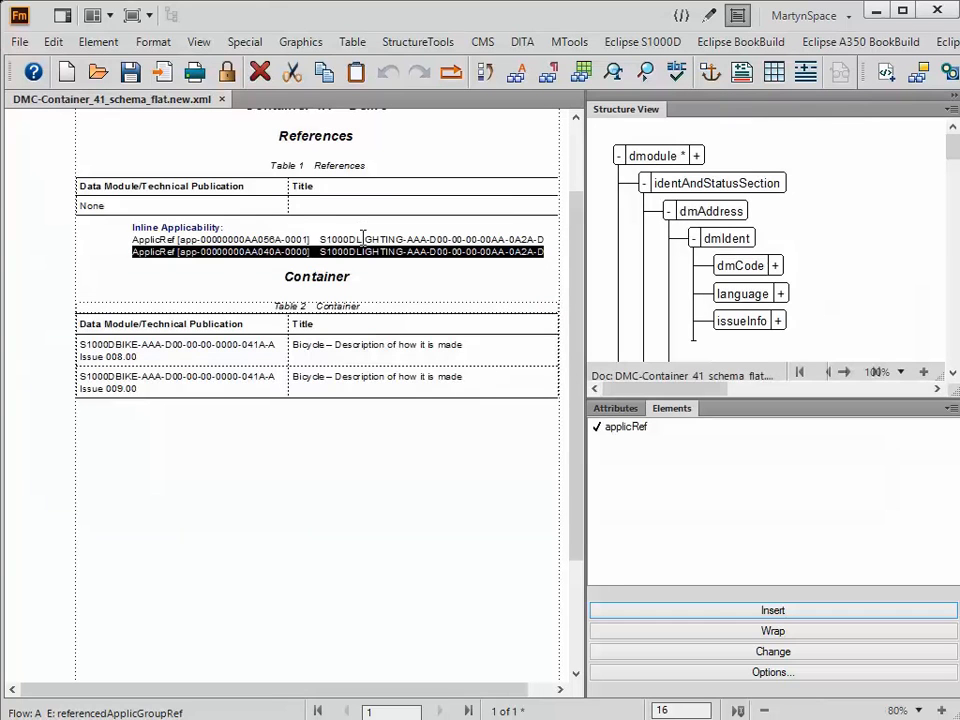
Step: Locate the dmRef Row of the issue 008.00 bicycle reference in the structure, collapse its DMC Cell and show the row's attributes
left_click(403, 306)
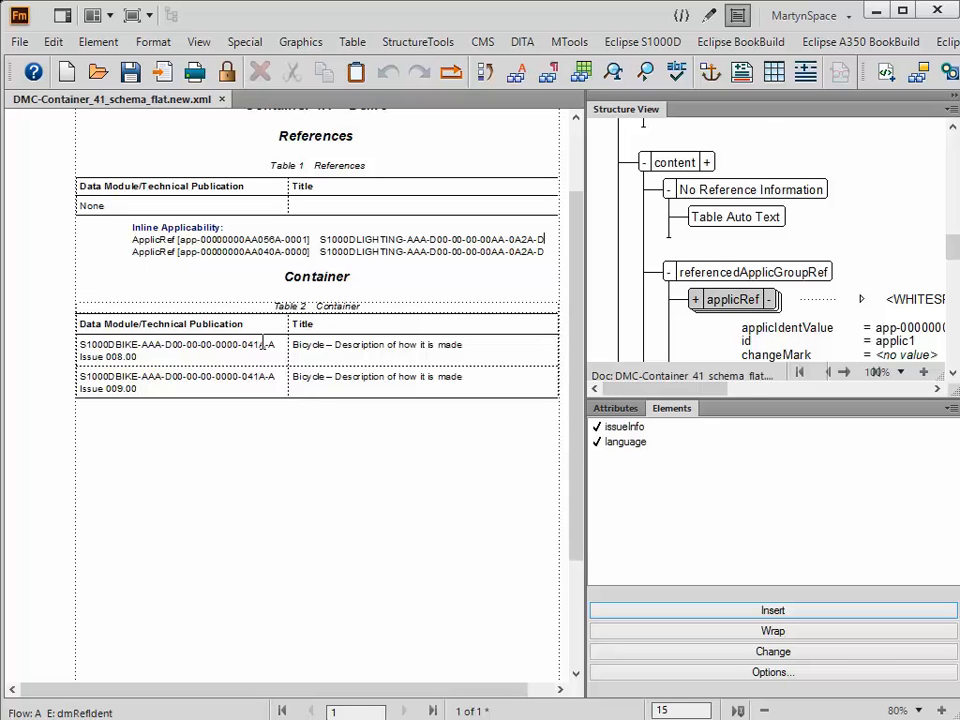
left_click(186, 353)
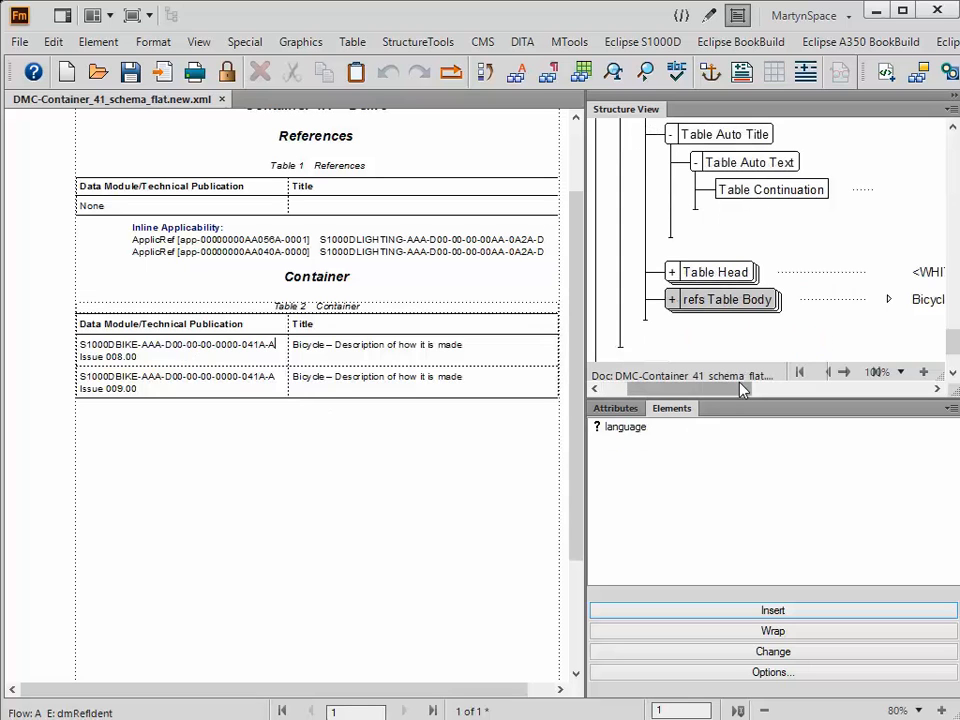
left_click(671, 300)
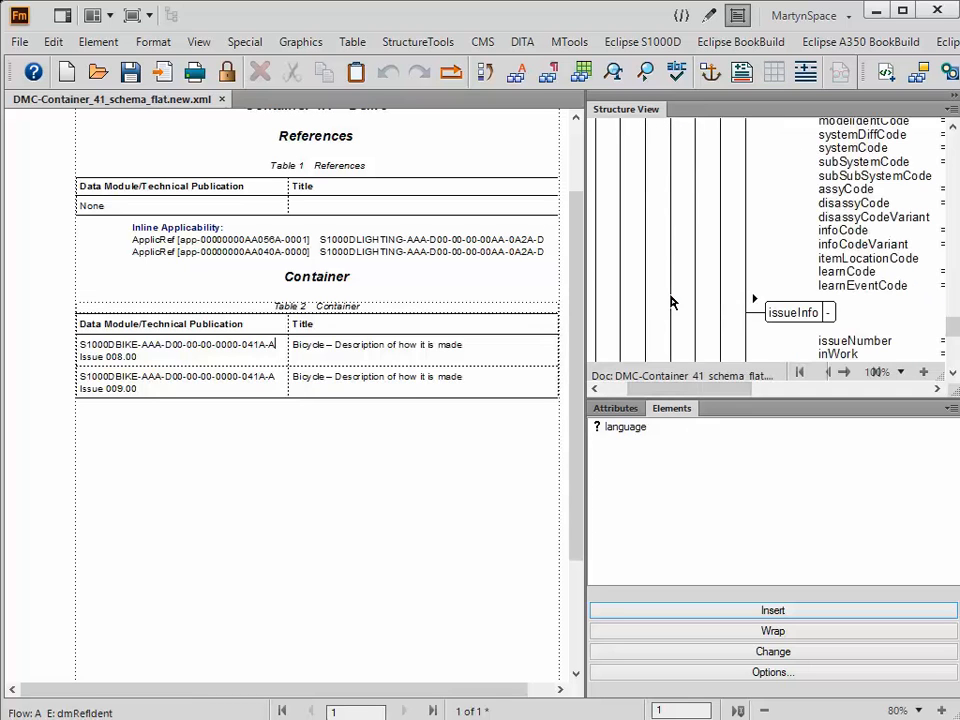
scroll(857, 297, "up", 2)
left_click(748, 246)
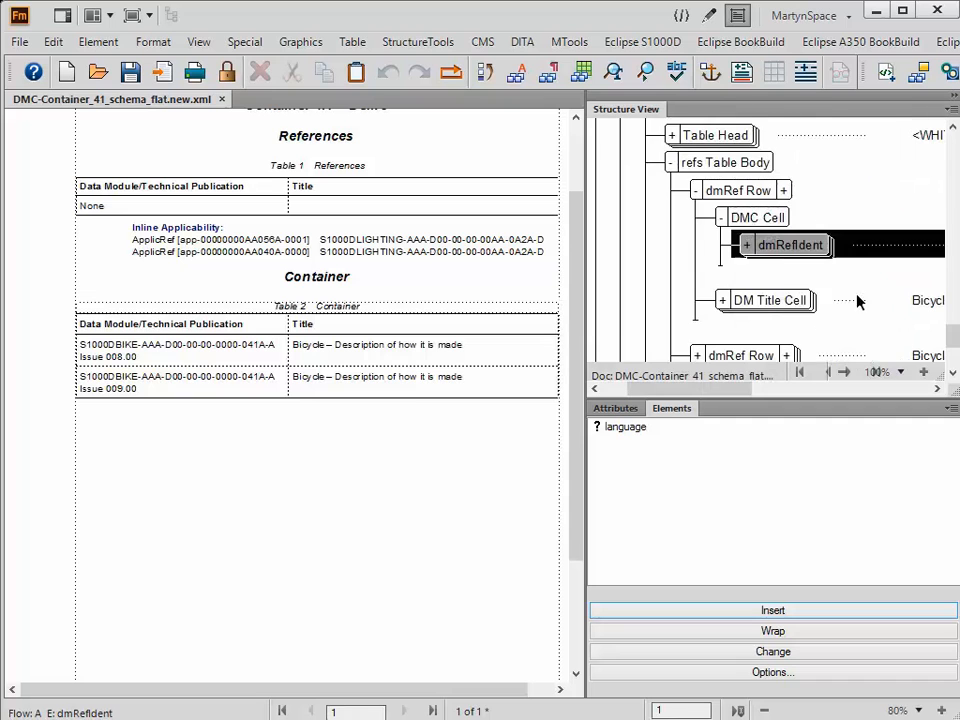
left_click(744, 248)
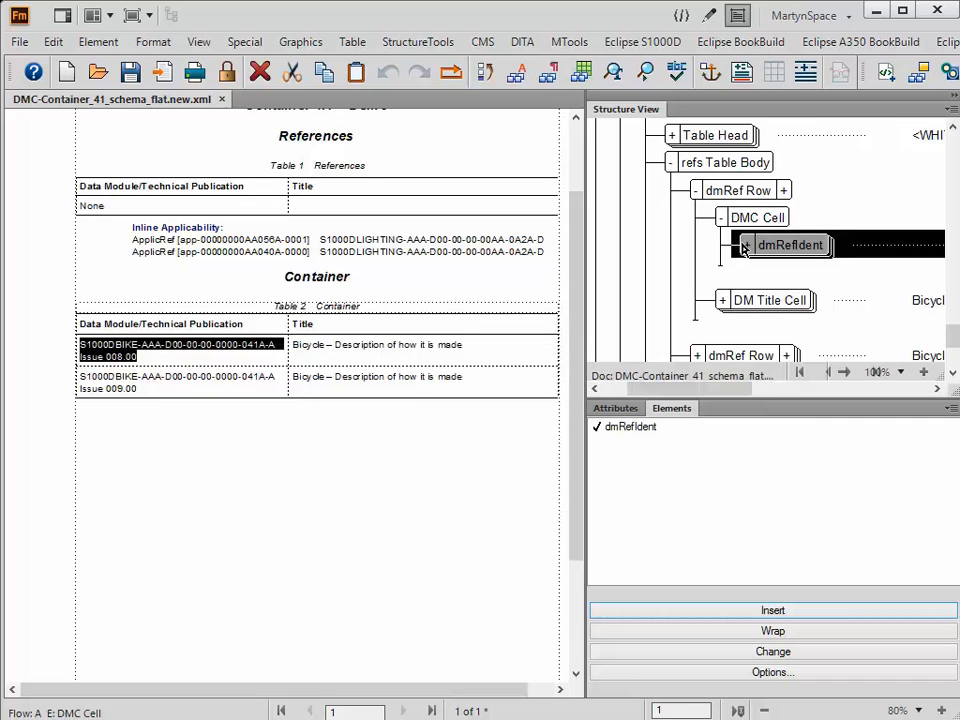
right_click(720, 192)
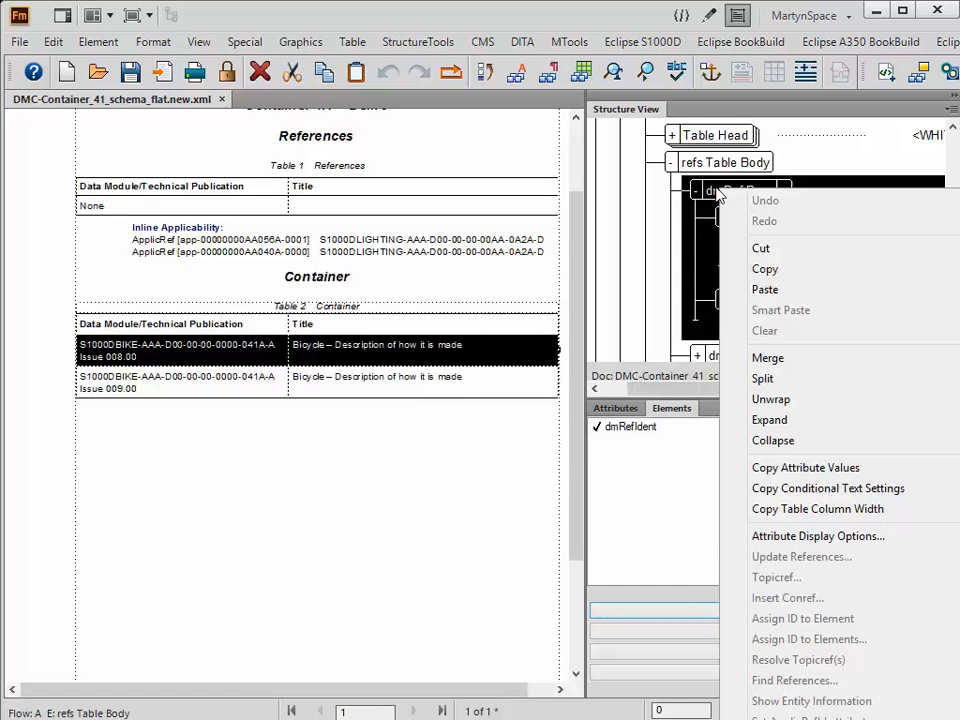
left_click(717, 193)
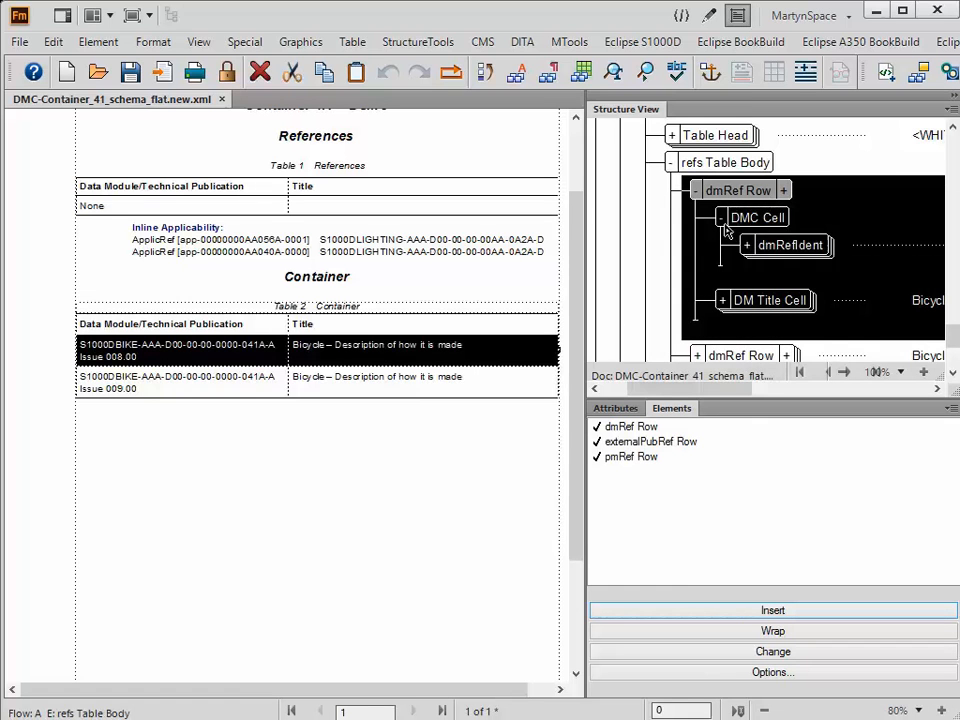
left_click(721, 217)
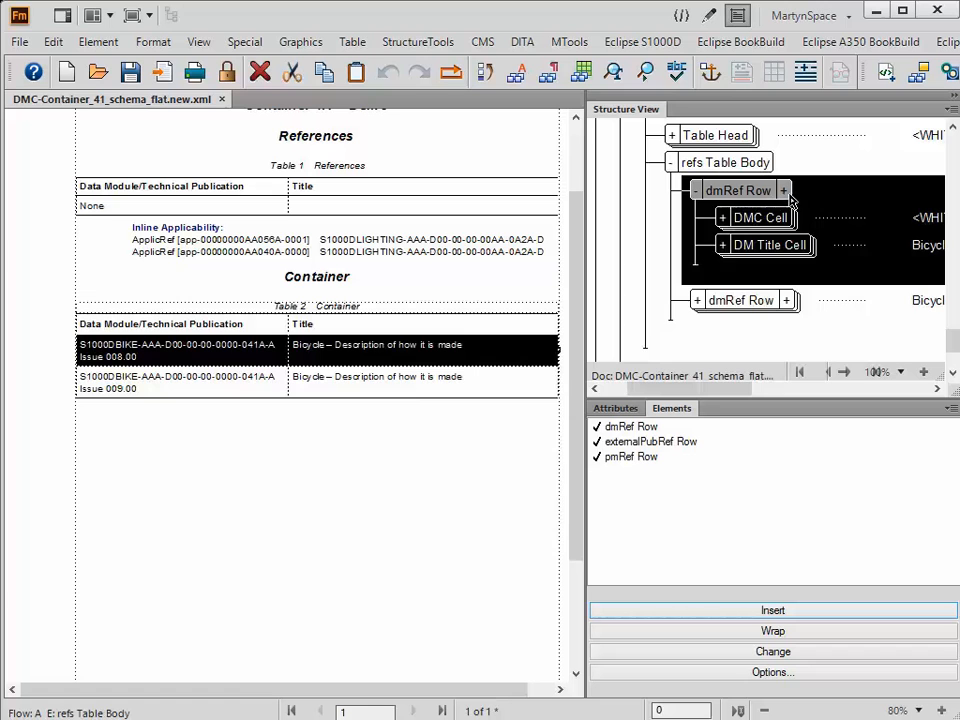
left_click(785, 190)
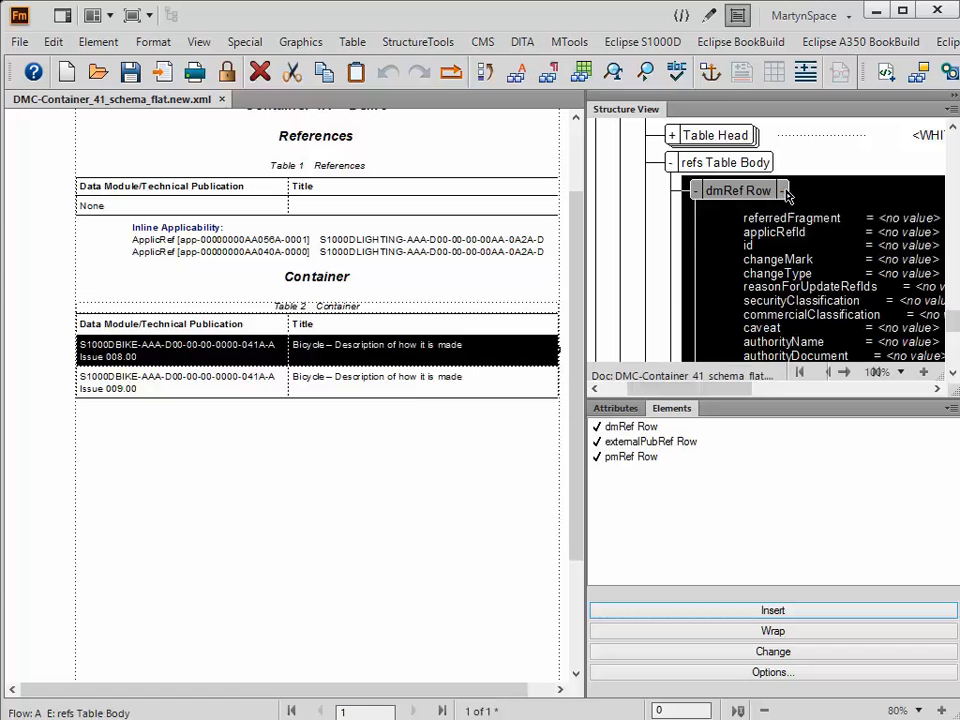
Step: Set the applicRefId attribute of the issue 008.00 dmRef Row to applic1 and collapse the row's child elements
right_click(728, 193)
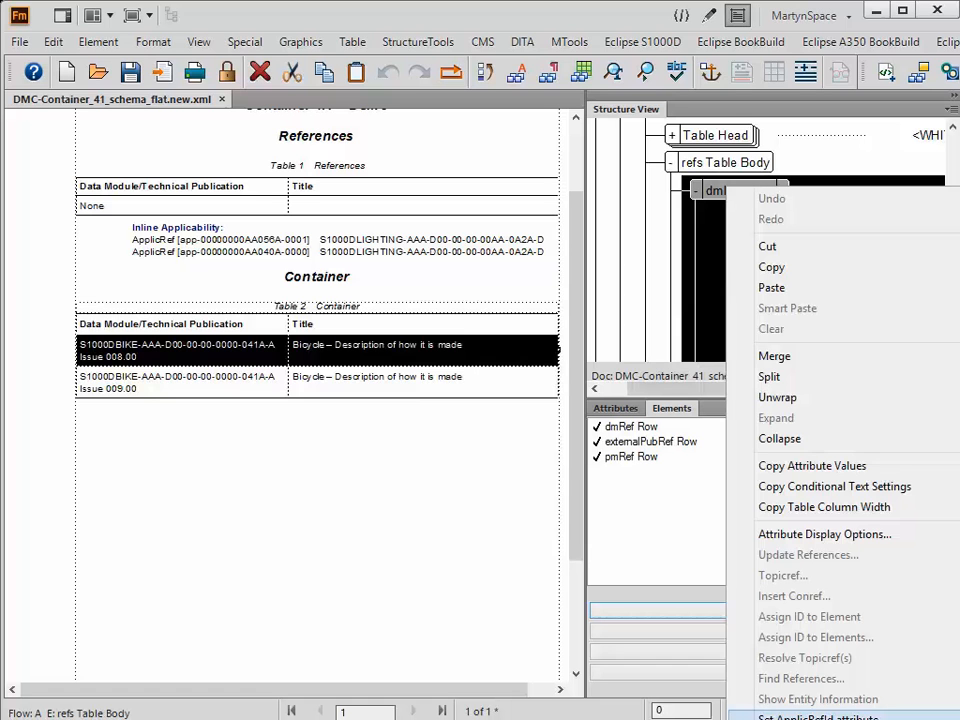
left_click(818, 716)
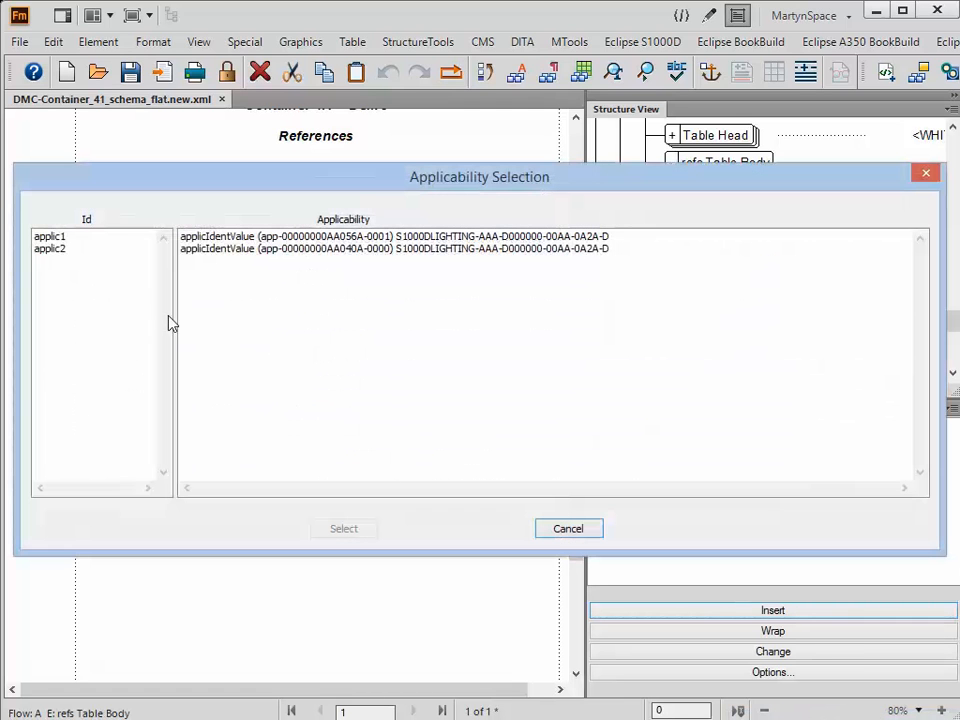
left_click(38, 238)
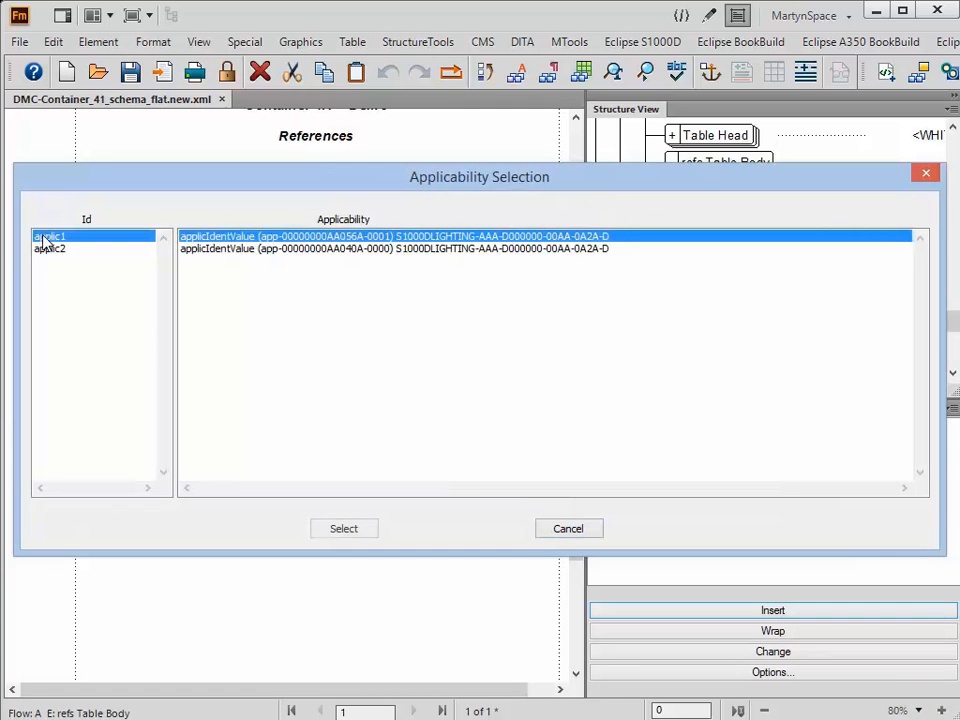
left_click(352, 533)
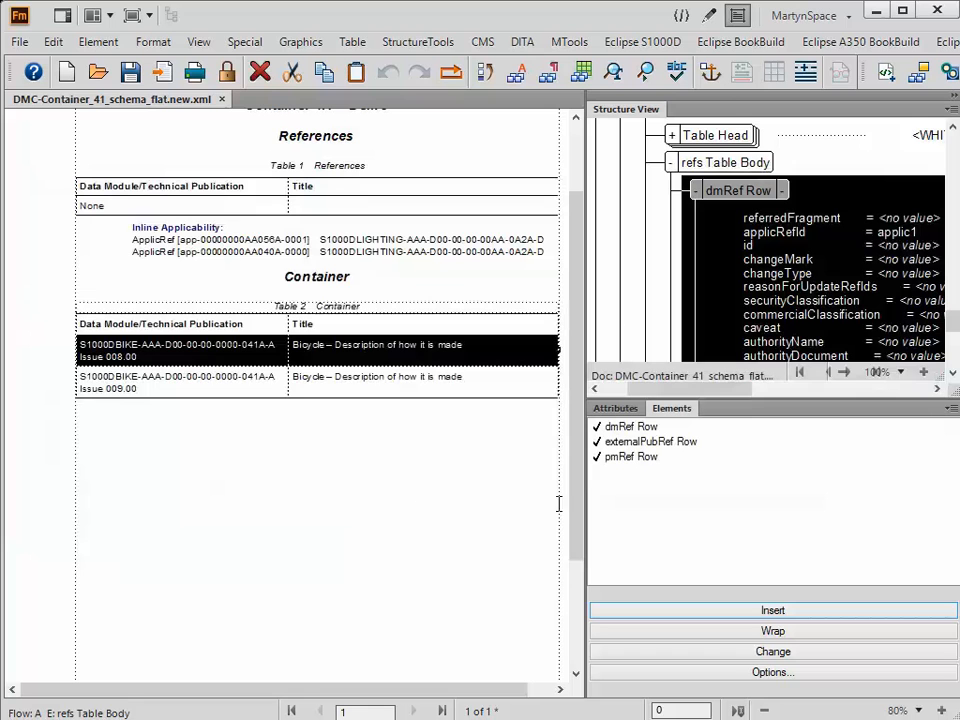
left_click(697, 191)
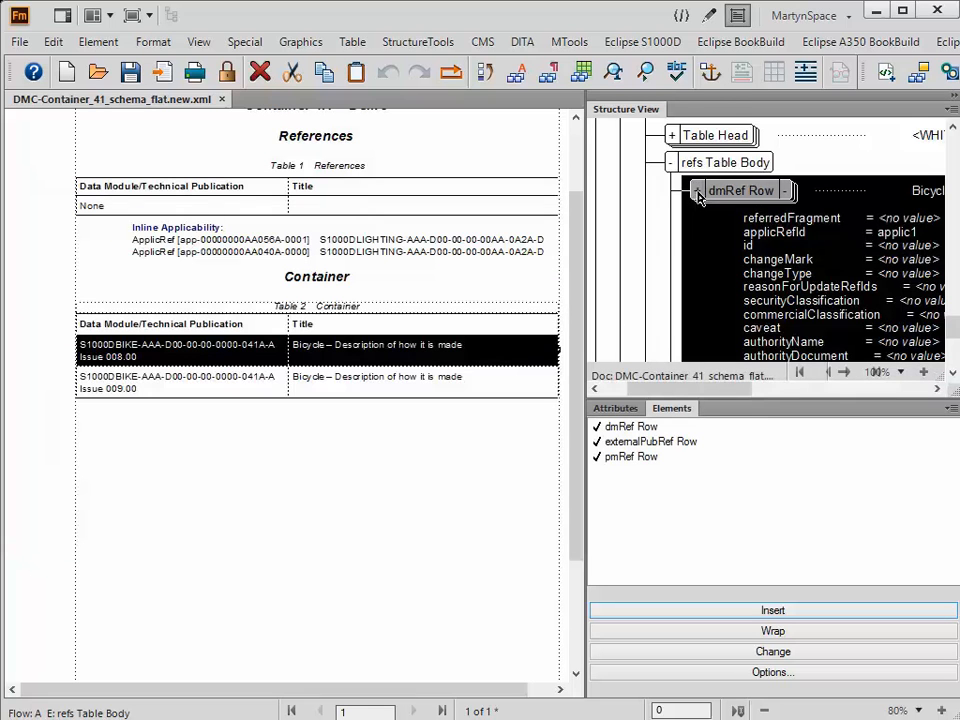
Step: Set the applicRefId attribute of the issue 009.00 dmRef Row to applic2 and place the cursor in its data module code
scroll(700, 197, "down", 4)
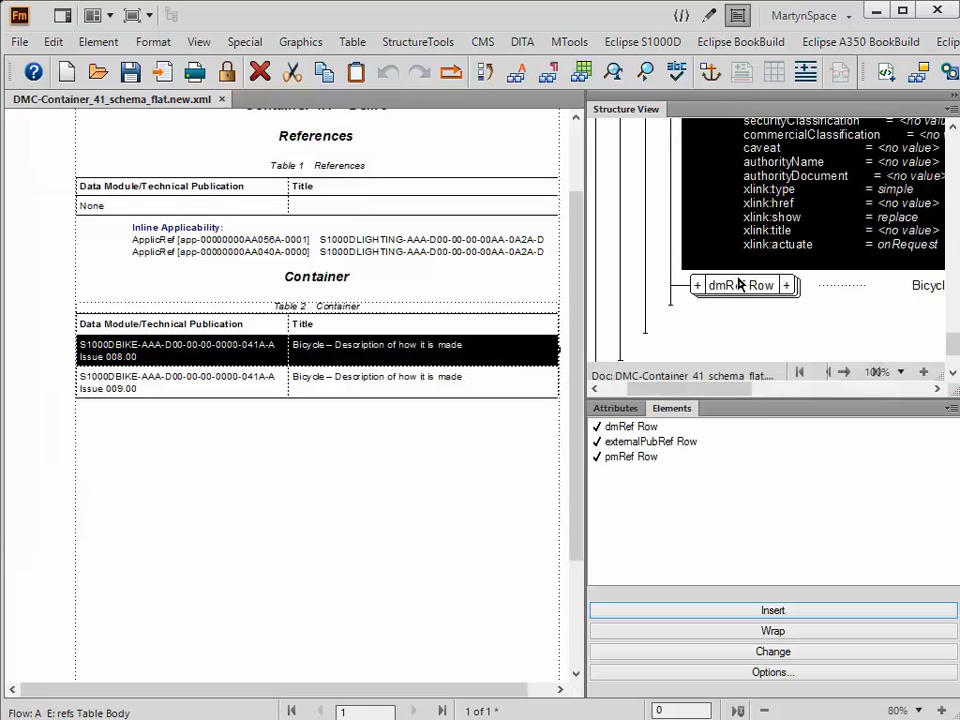
left_click(738, 285)
right_click(738, 285)
key("Escape")
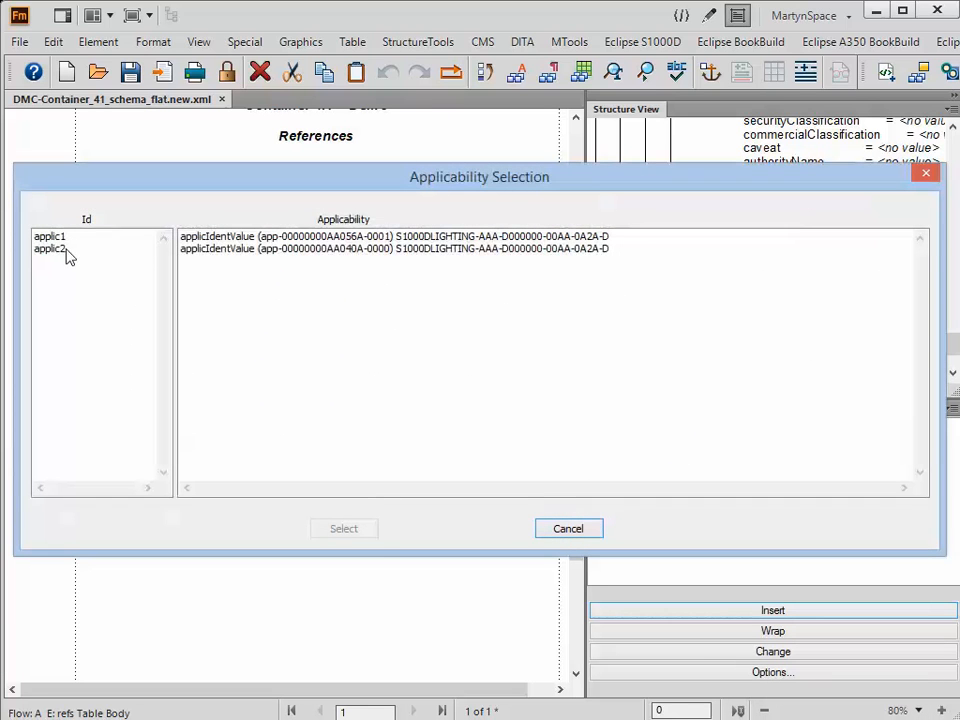
left_click(62, 251)
left_click(343, 528)
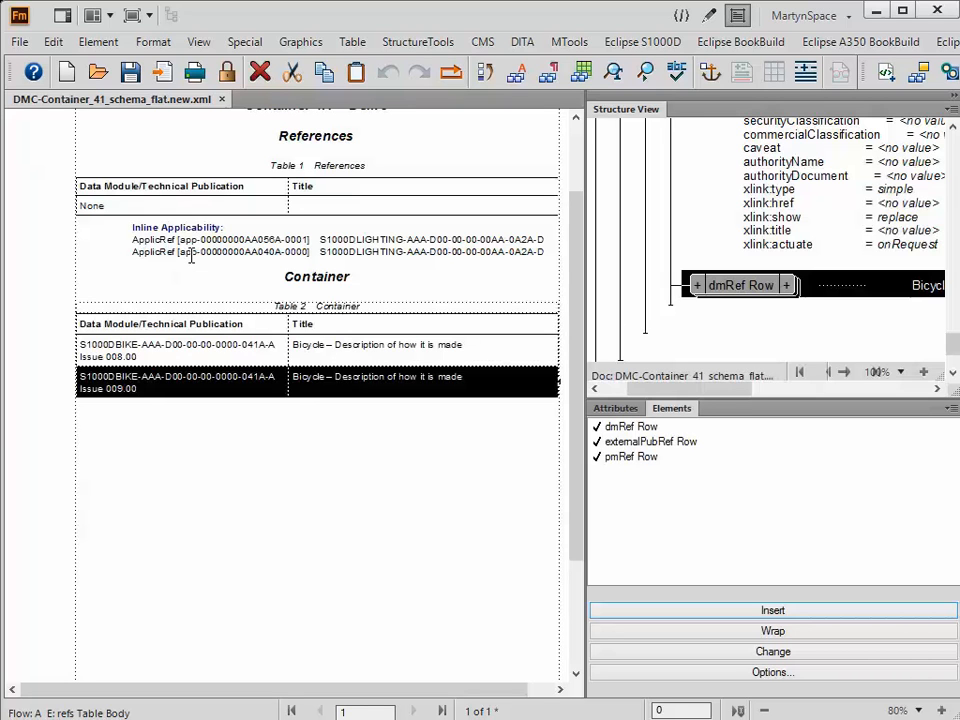
left_click(162, 376)
key("End")
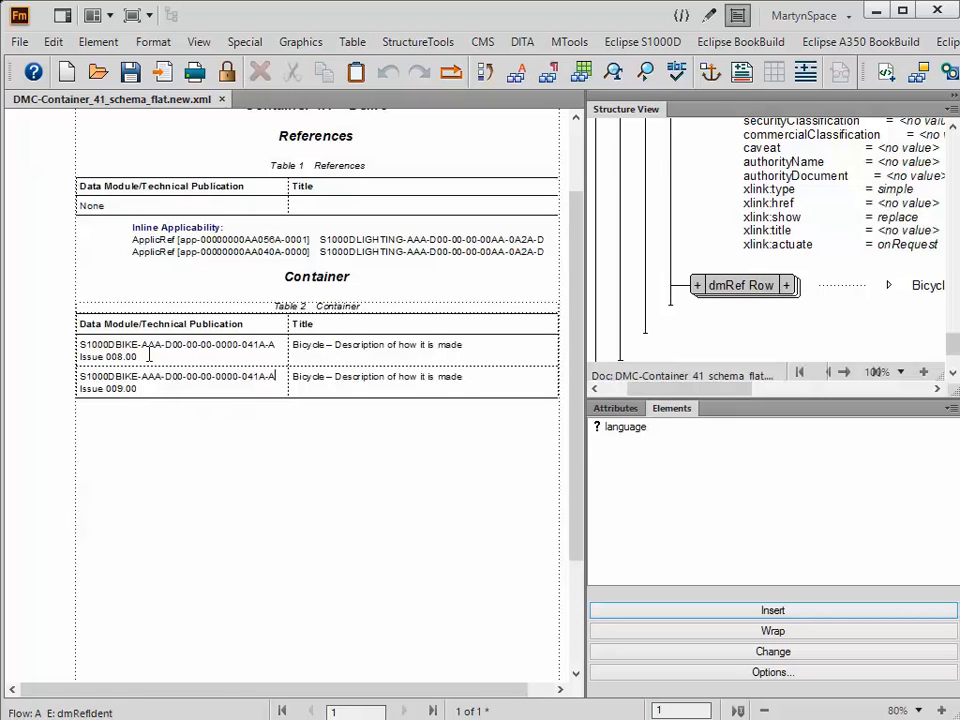